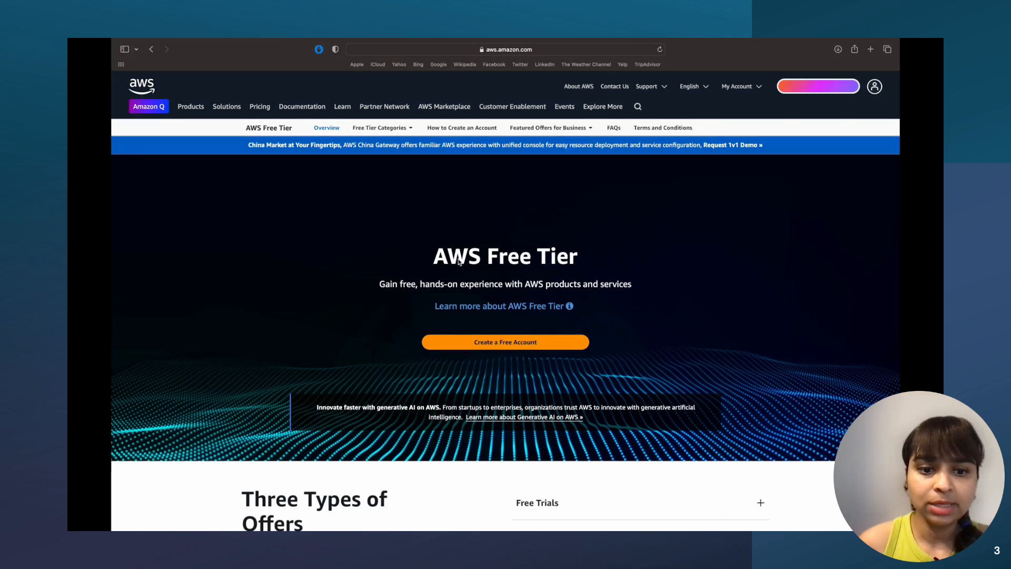
pyautogui.scroll(-3, 520, 296)
pyautogui.scroll(-3, 521, 296)
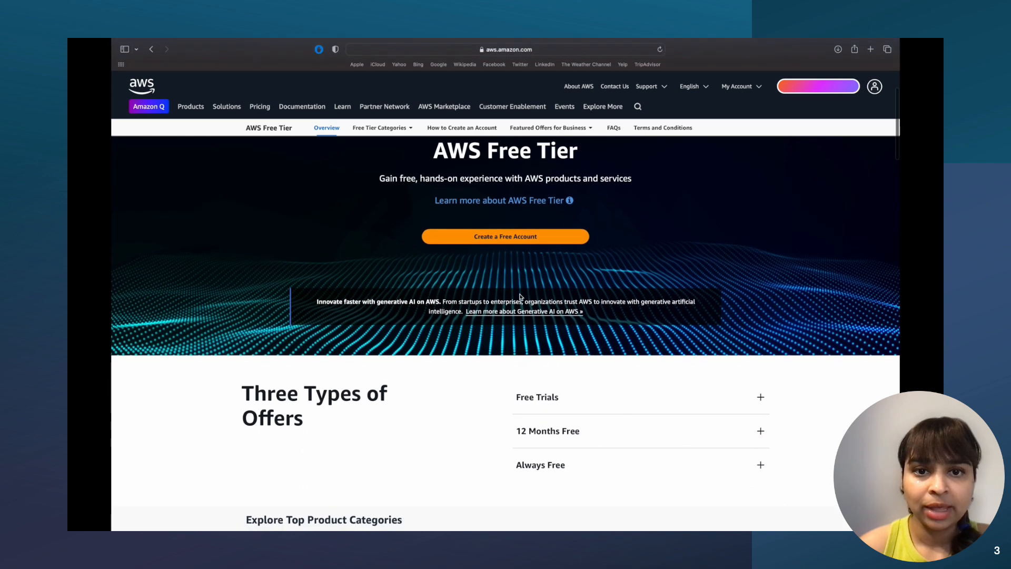
pyautogui.click(760, 377)
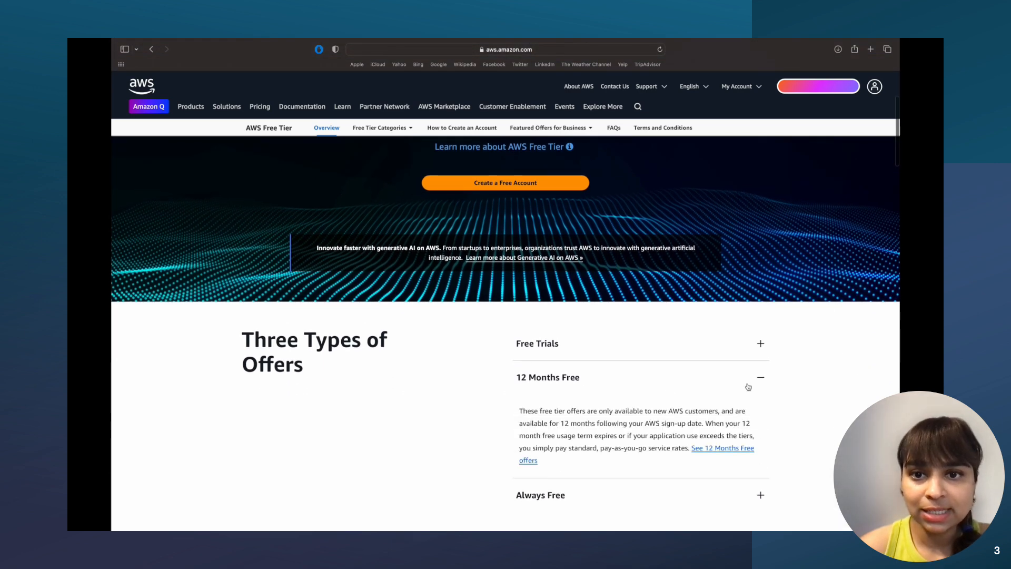
pyautogui.scroll(-2, 543, 377)
pyautogui.scroll(-5, 611, 371)
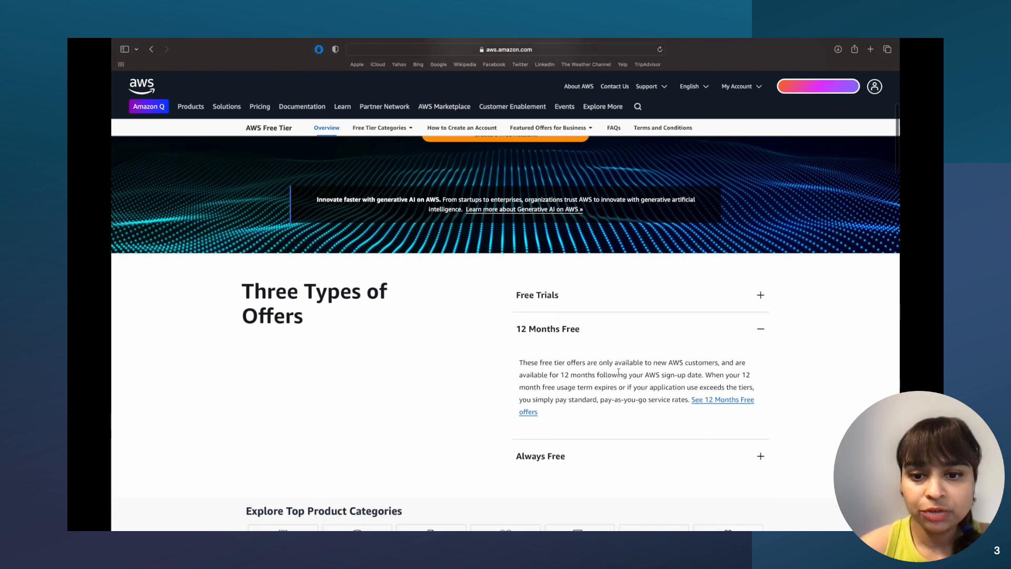
pyautogui.scroll(-6, 618, 372)
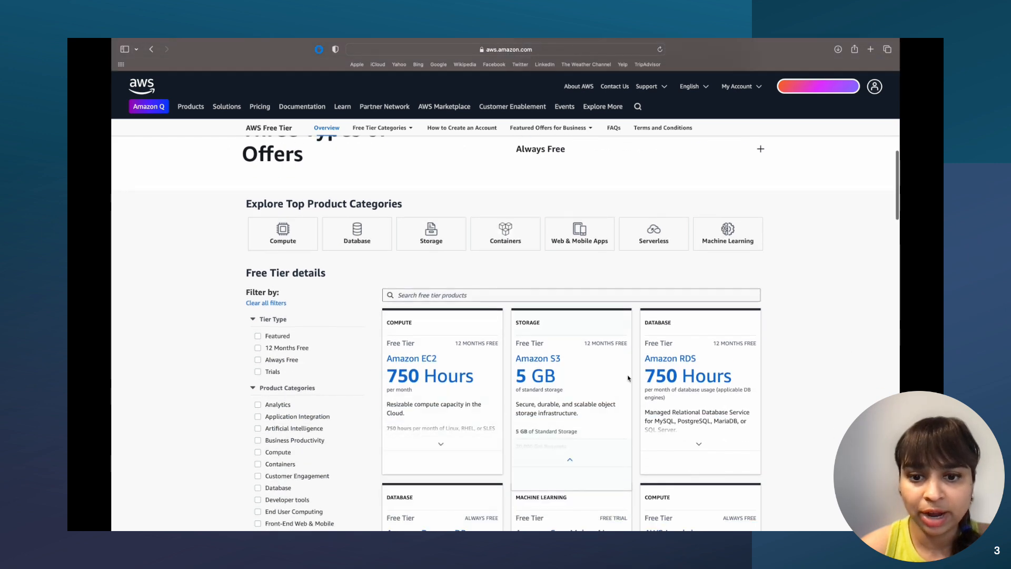
pyautogui.moveTo(686, 442)
pyautogui.scroll(-1, 687, 441)
pyautogui.scroll(-4, 686, 441)
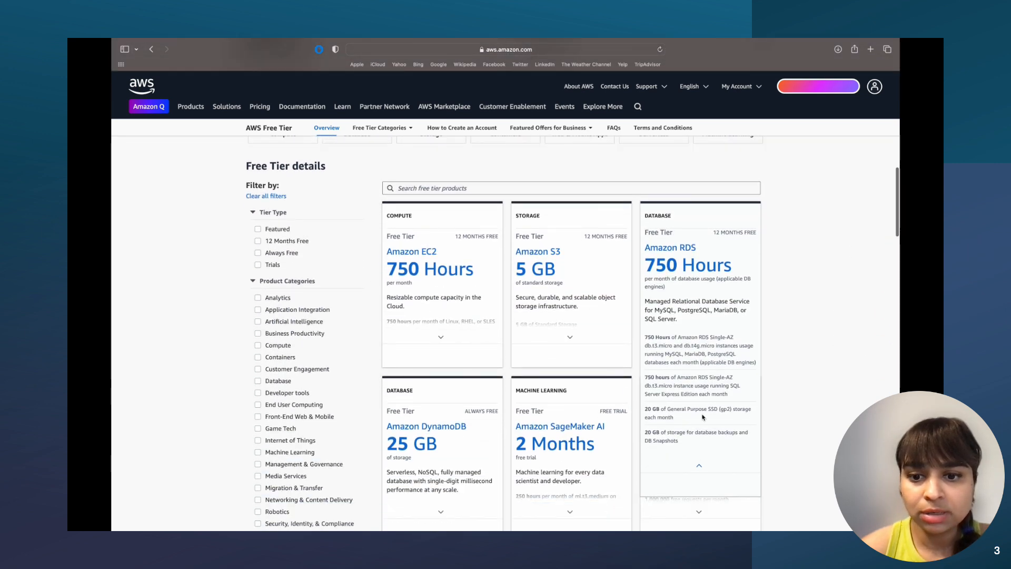
pyautogui.scroll(-7, 784, 424)
pyautogui.scroll(-1, 784, 424)
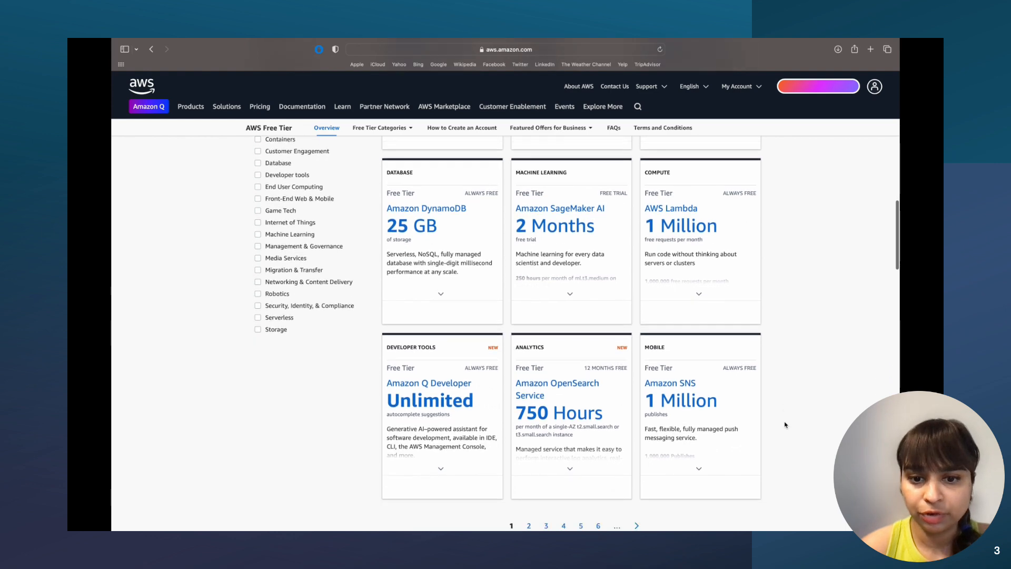
pyautogui.moveTo(525, 248)
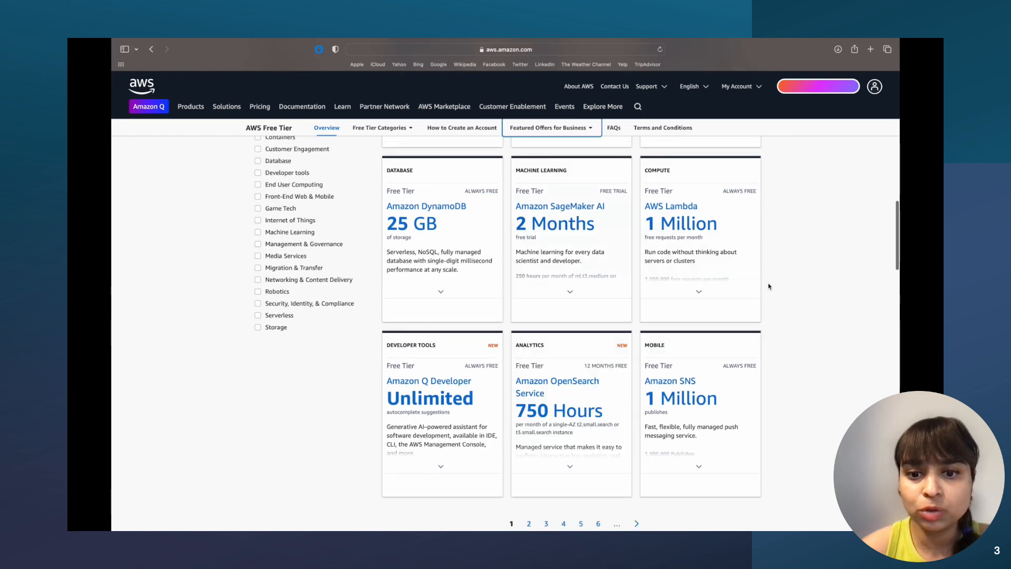
pyautogui.scroll(-1, 800, 285)
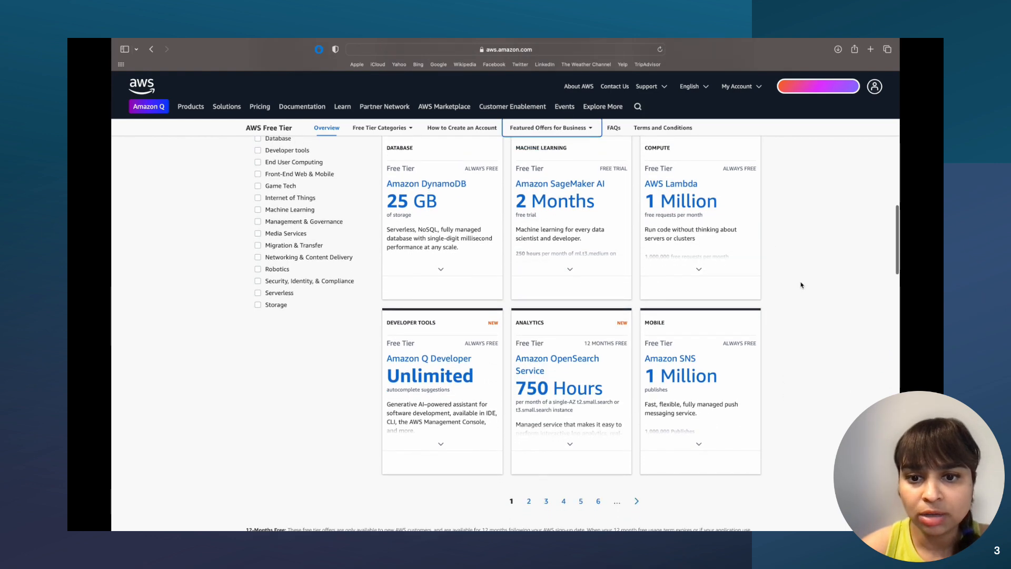
pyautogui.scroll(15, 800, 285)
pyautogui.scroll(5, 800, 284)
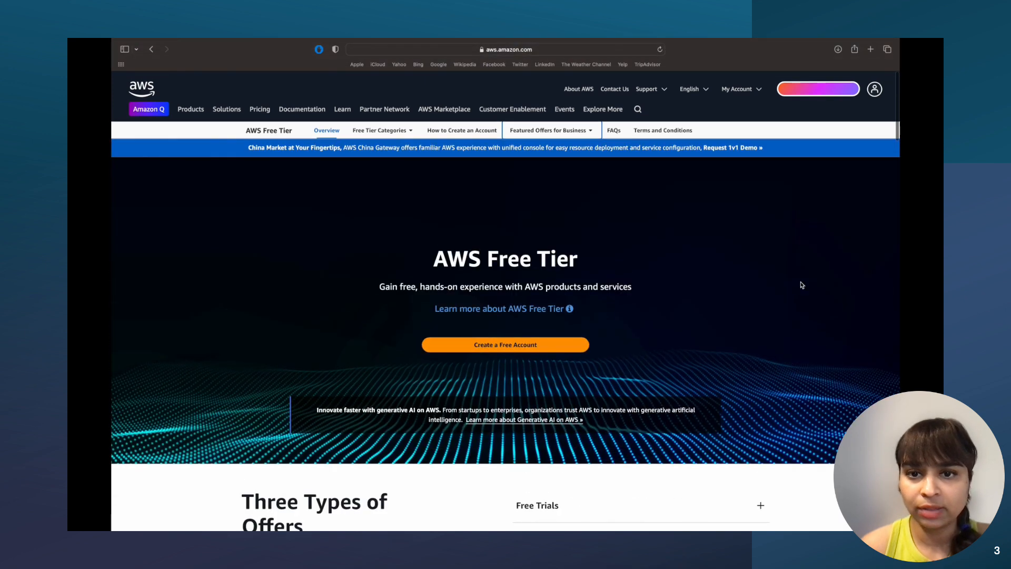
# Begin the free account sign-up, entering the root user email and an AWS account name.
pyautogui.click(494, 343)
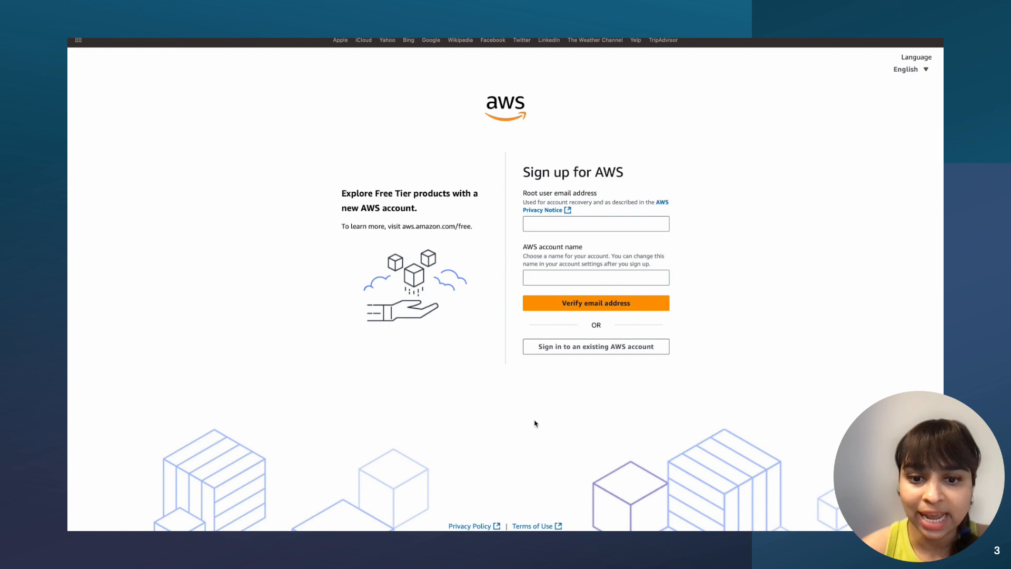
pyautogui.click(562, 225)
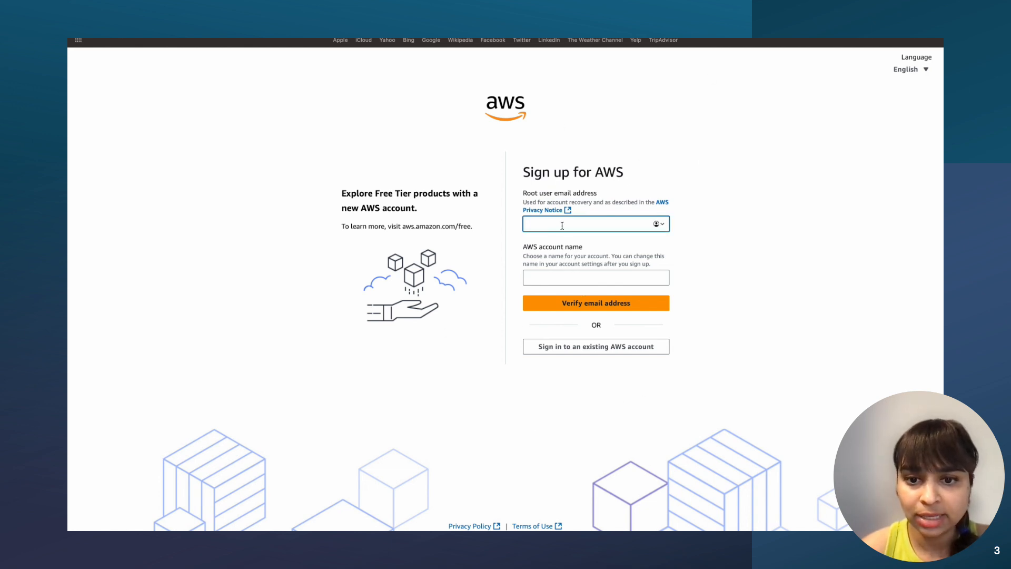
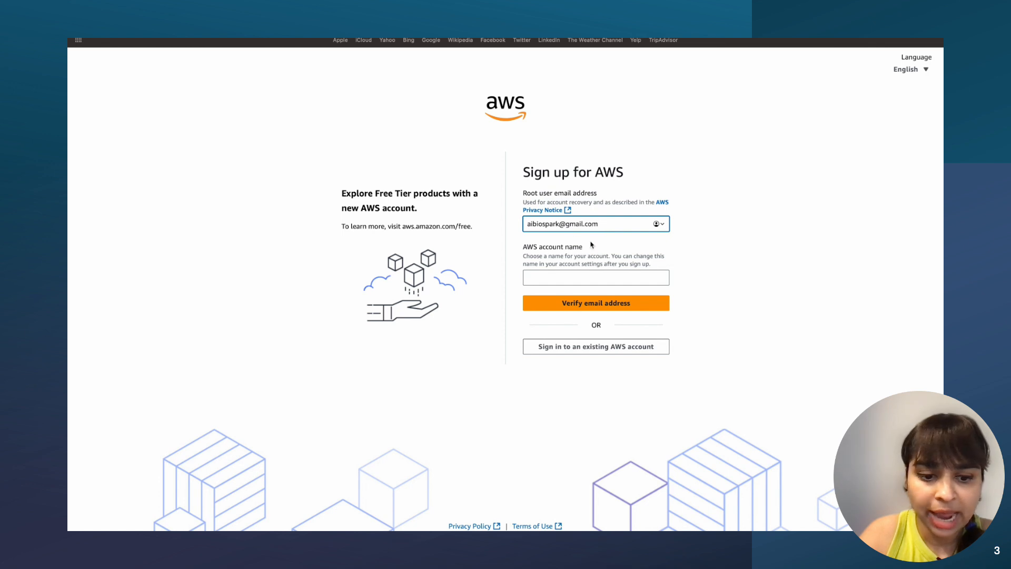
pyautogui.click(568, 281)
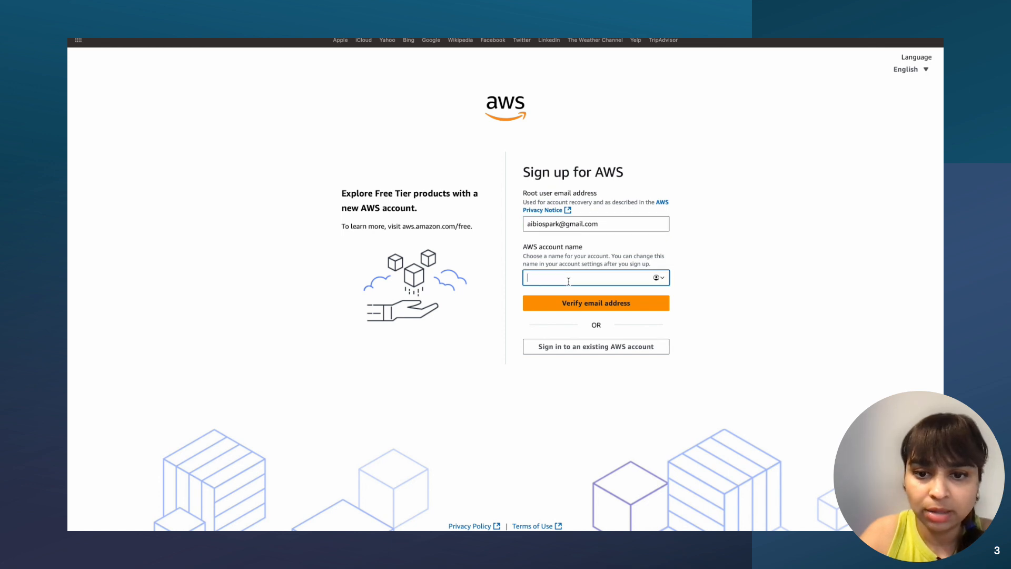
pyautogui.write('Aibi')
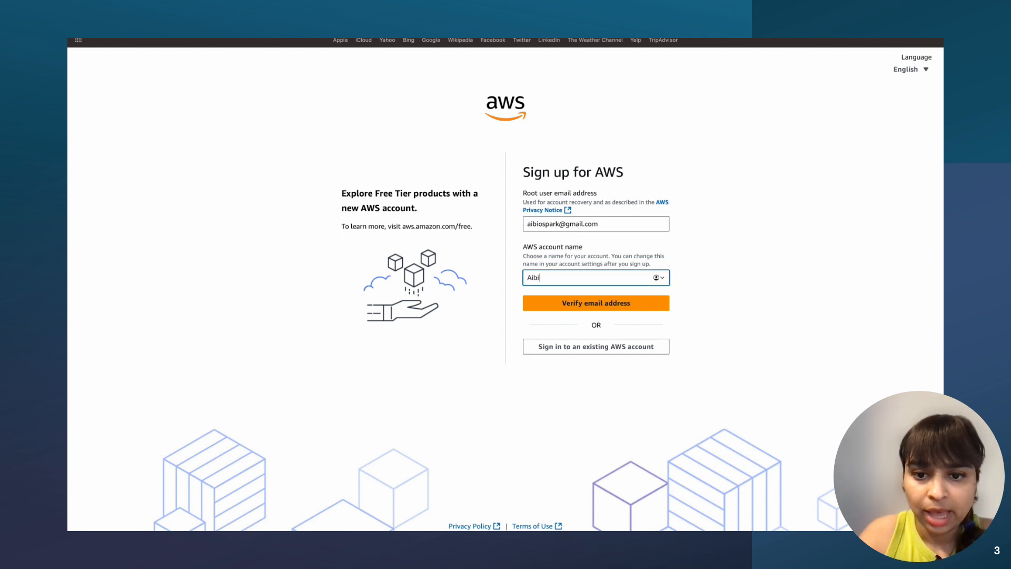
pyautogui.write('oSpark')
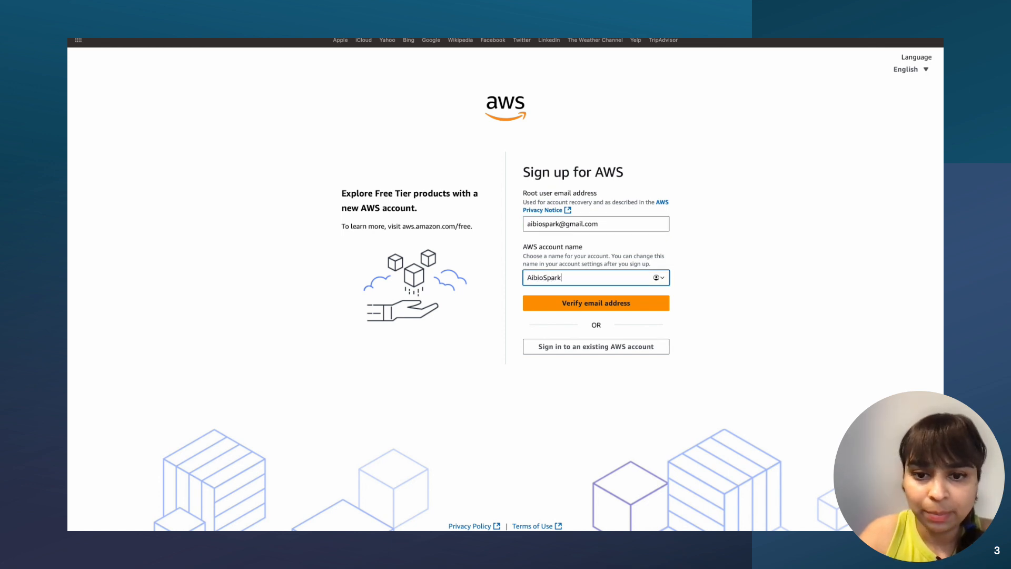
# Request email verification, then enter and submit the characters shown in the security check image.
pyautogui.click(591, 308)
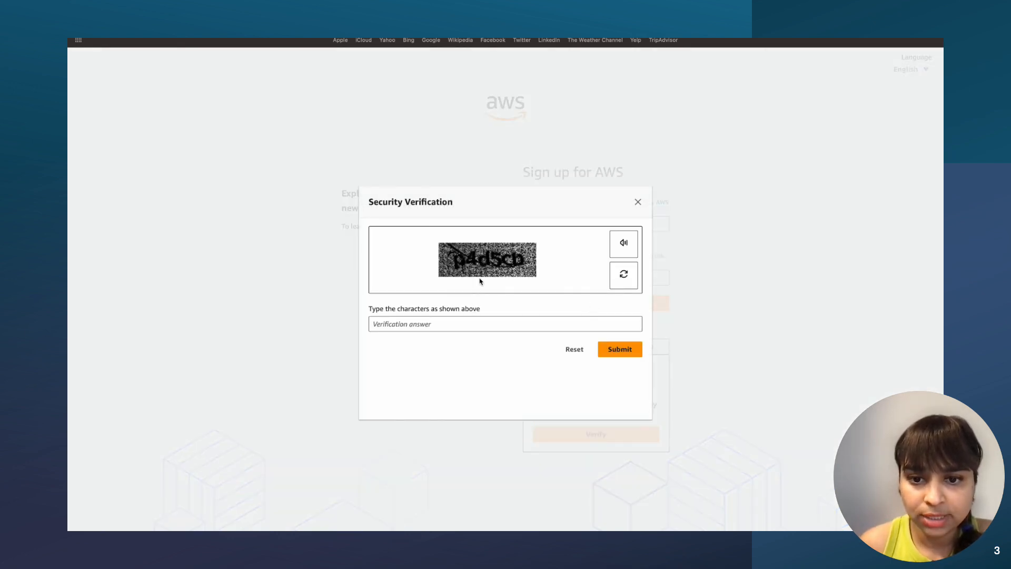
pyautogui.click(426, 327)
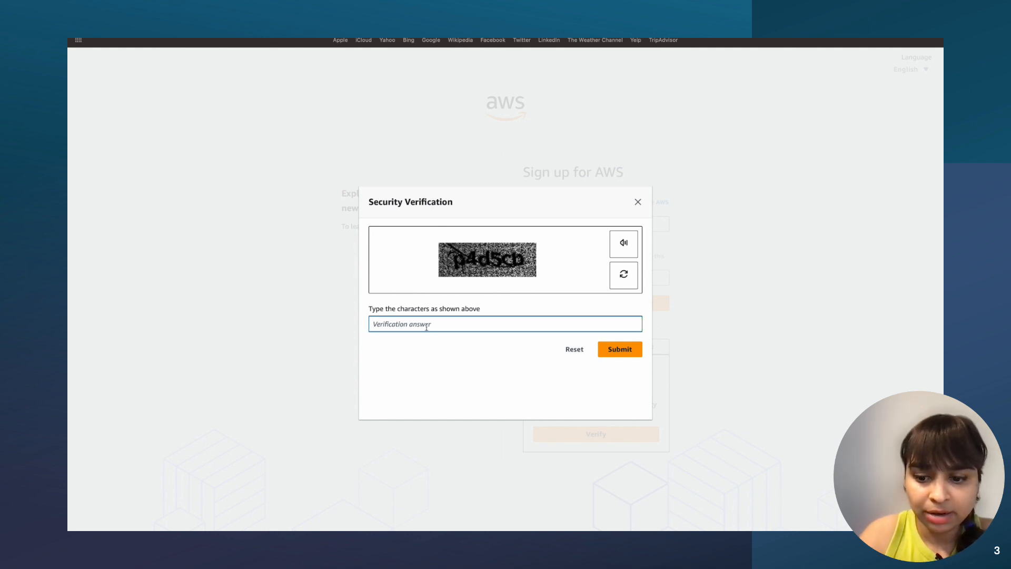
pyautogui.write('p4d')
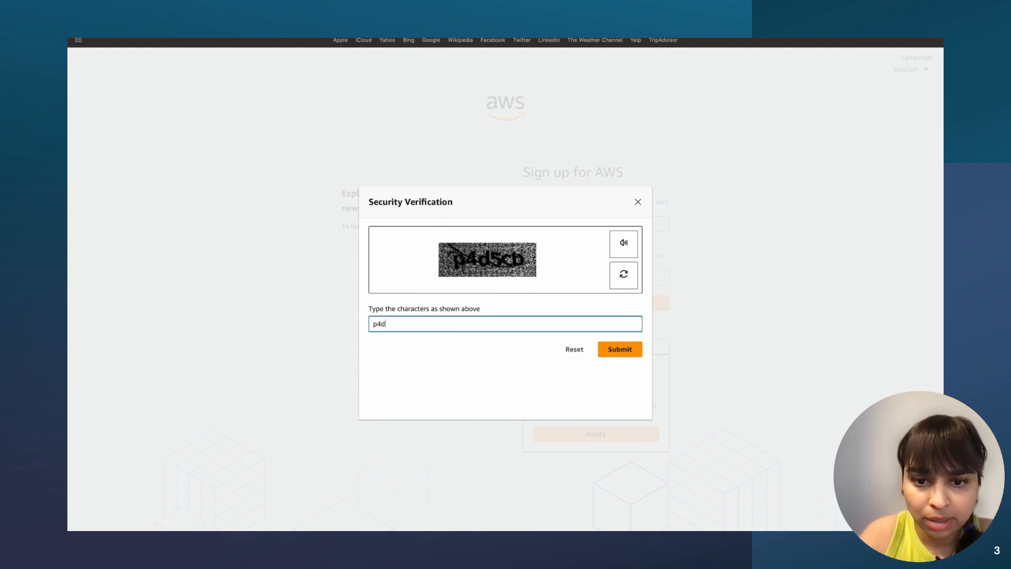
pyautogui.write('5cb')
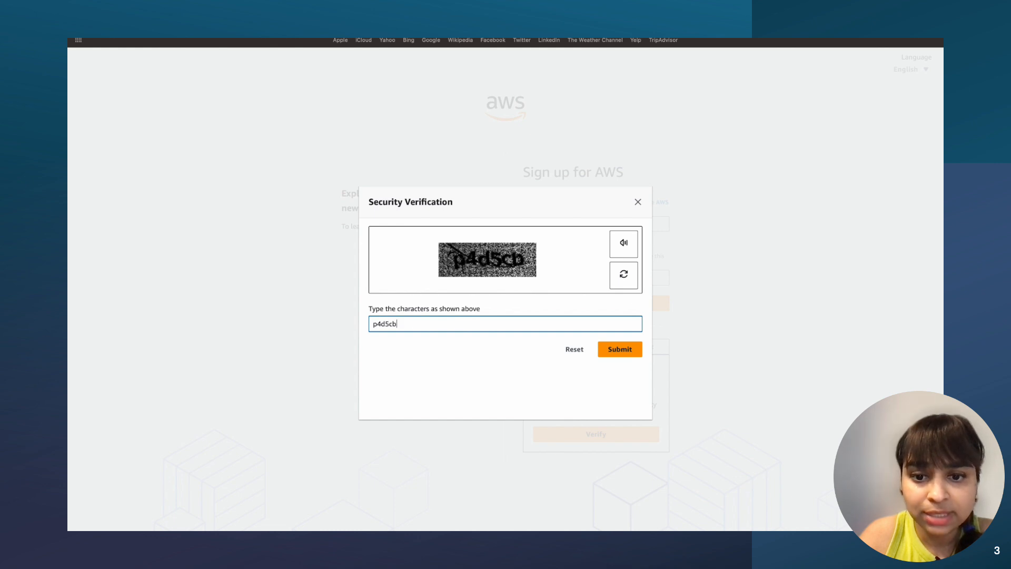
pyautogui.click(623, 350)
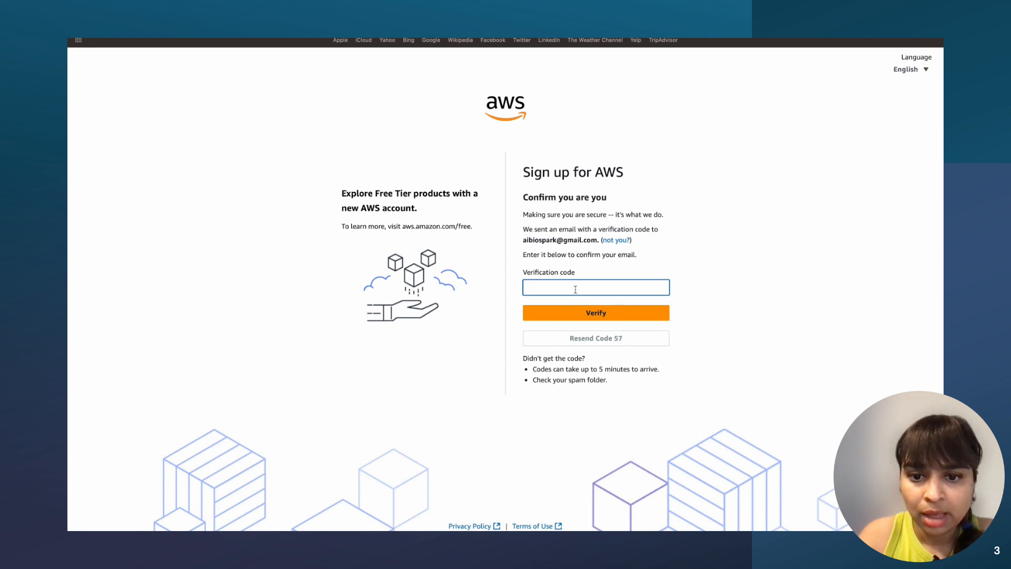
# Confirm the emailed verification code, then set a custom root user password, confirm it, and continue.
pyautogui.press('super+v')
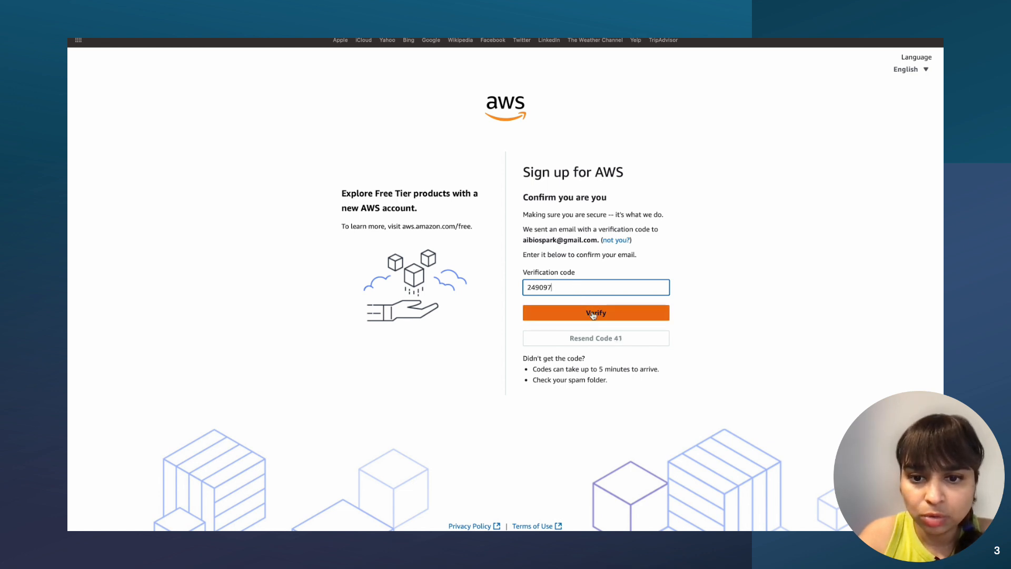
pyautogui.click(593, 314)
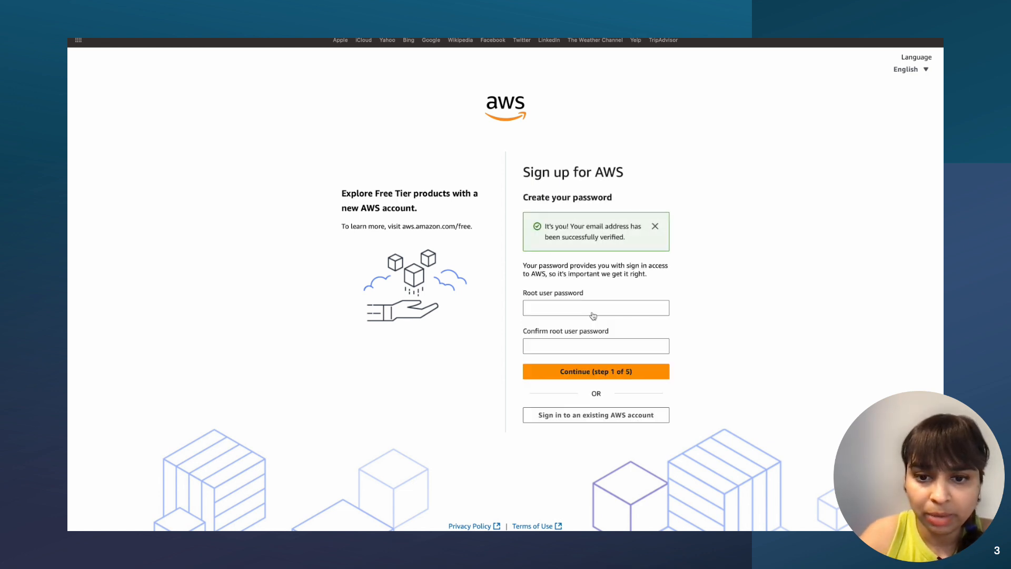
pyautogui.click(569, 308)
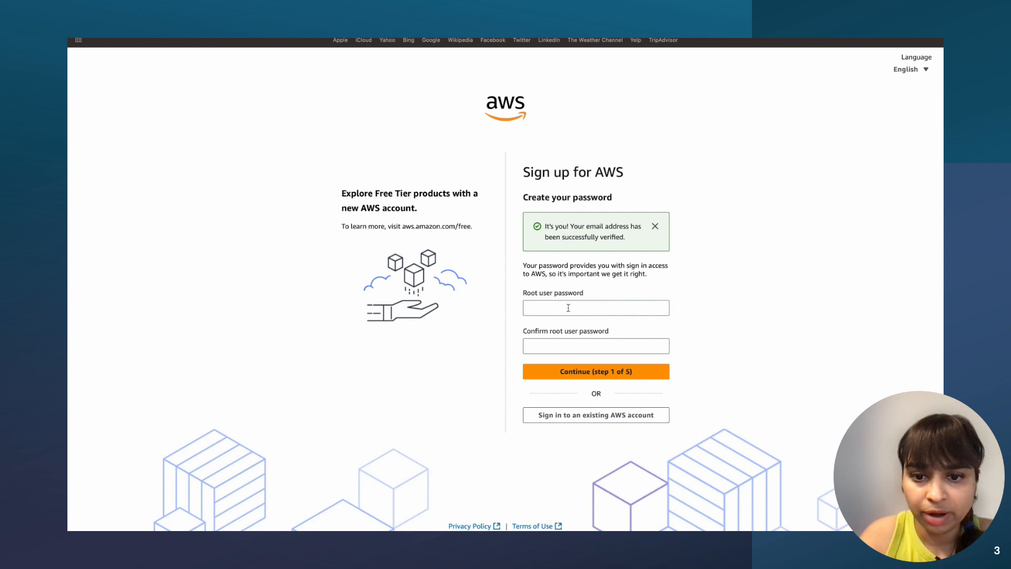
pyautogui.click(745, 336)
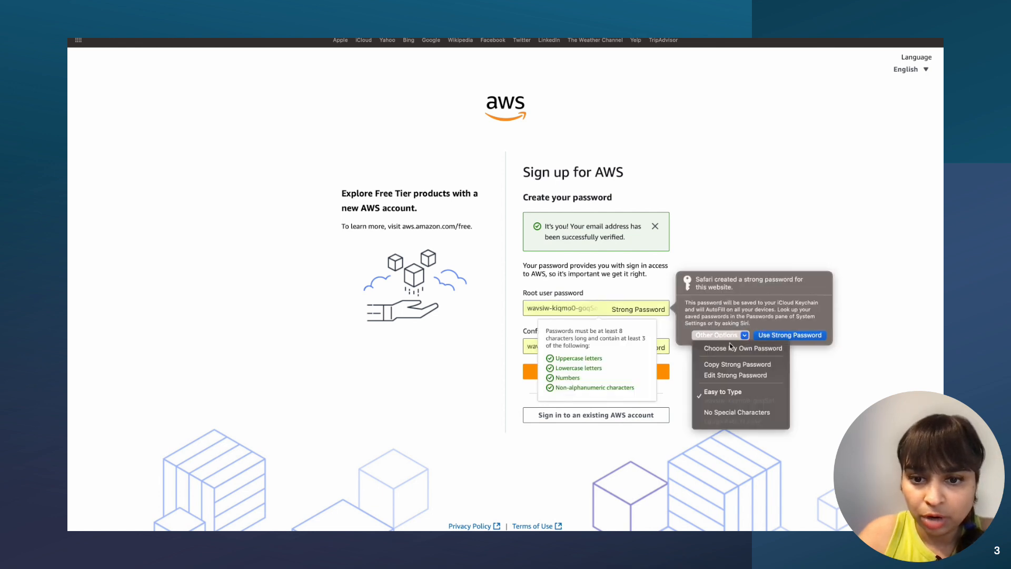
pyautogui.click(717, 350)
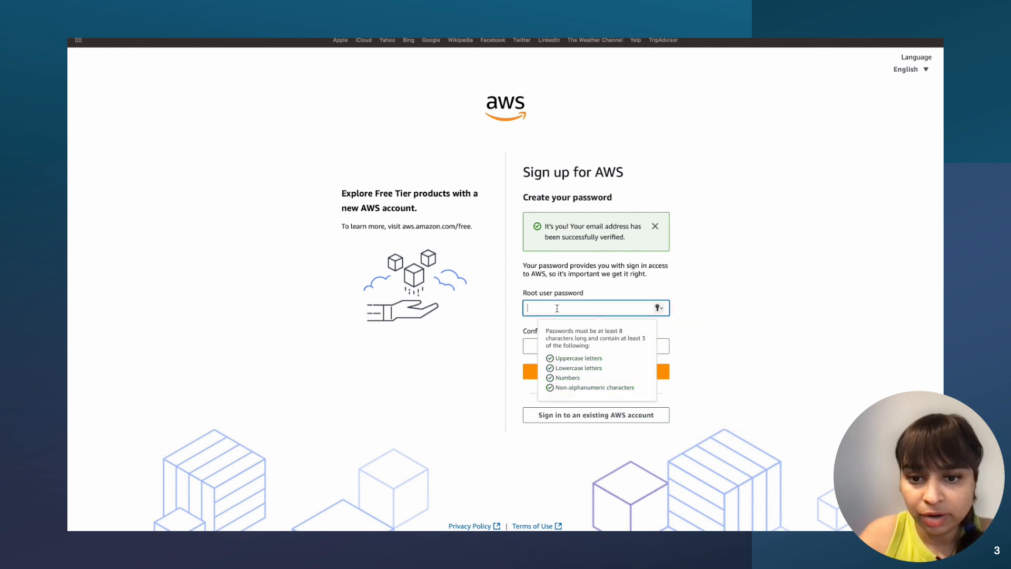
pyautogui.write('•••••')
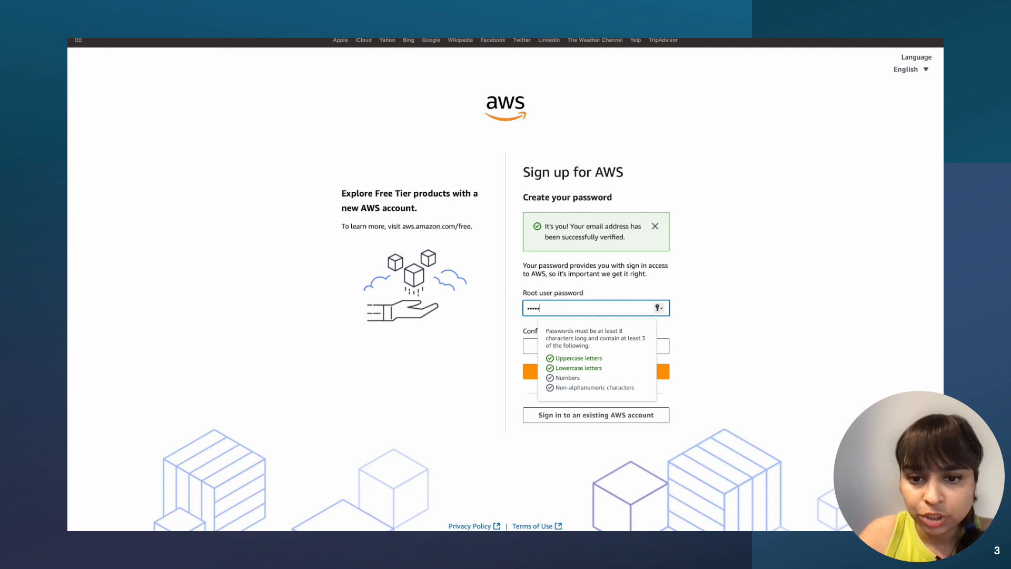
pyautogui.write('•••')
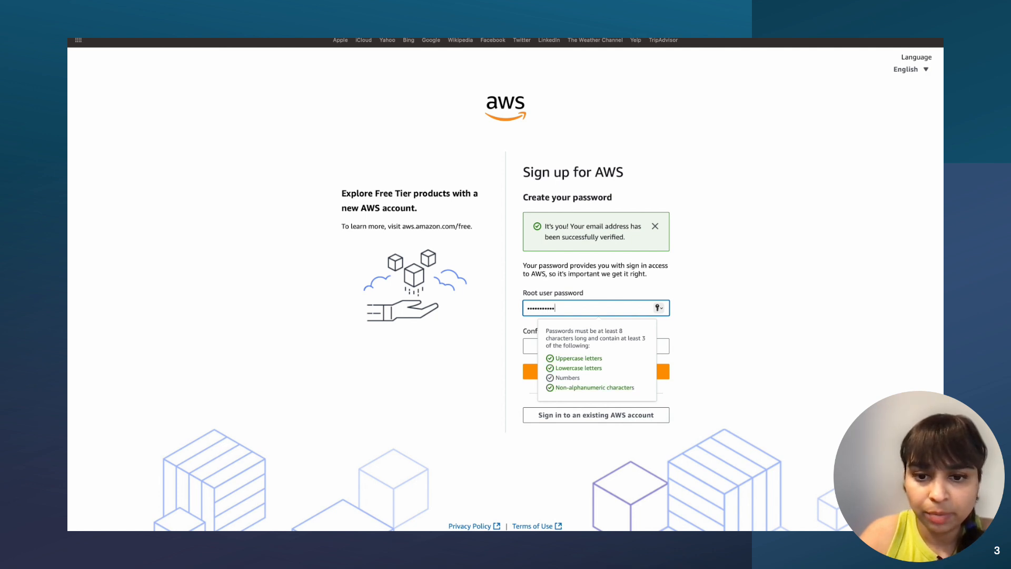
pyautogui.write('•')
pyautogui.press('Tab')
pyautogui.write('•')
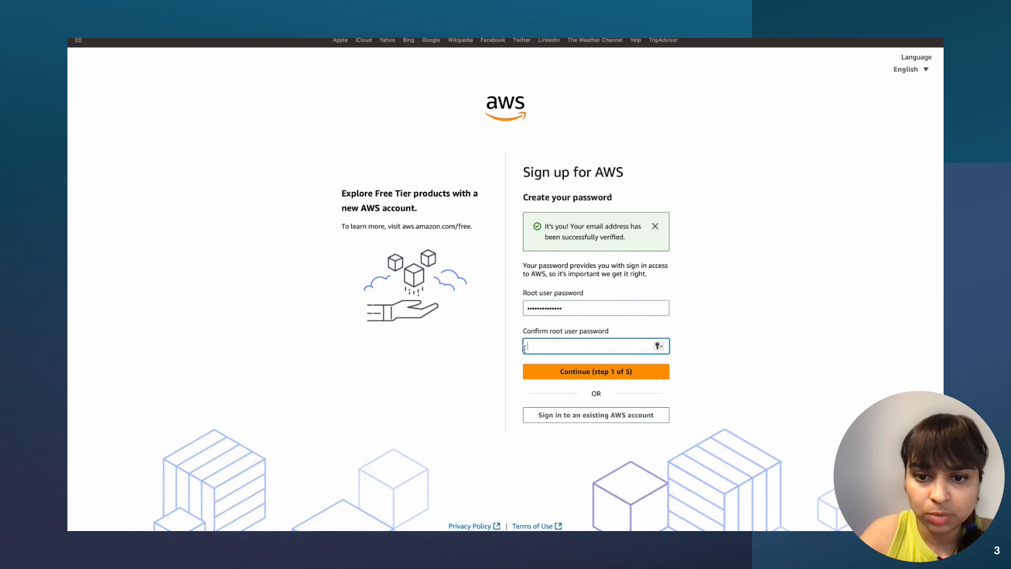
pyautogui.write('•••••')
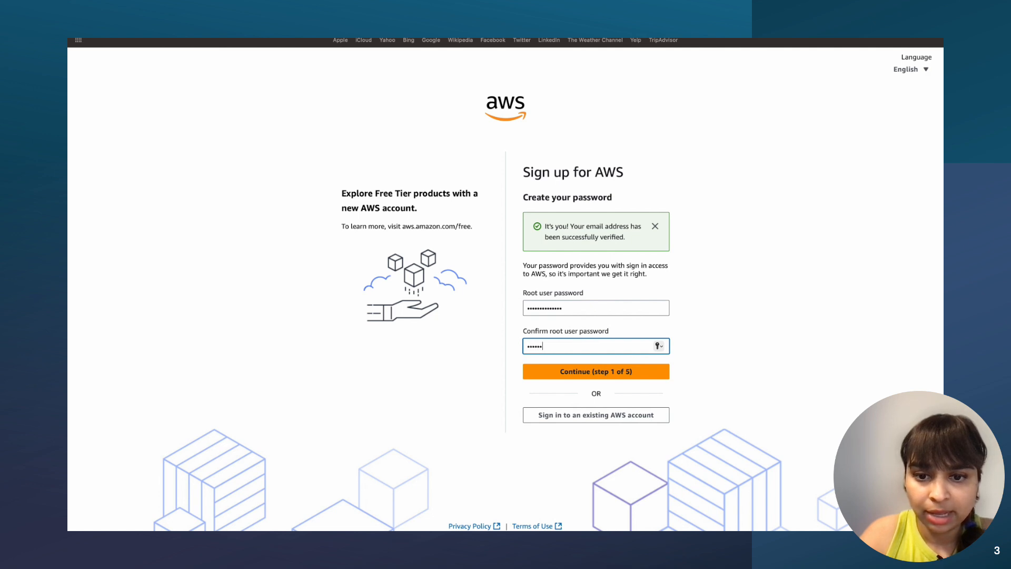
pyautogui.write('•••••••')
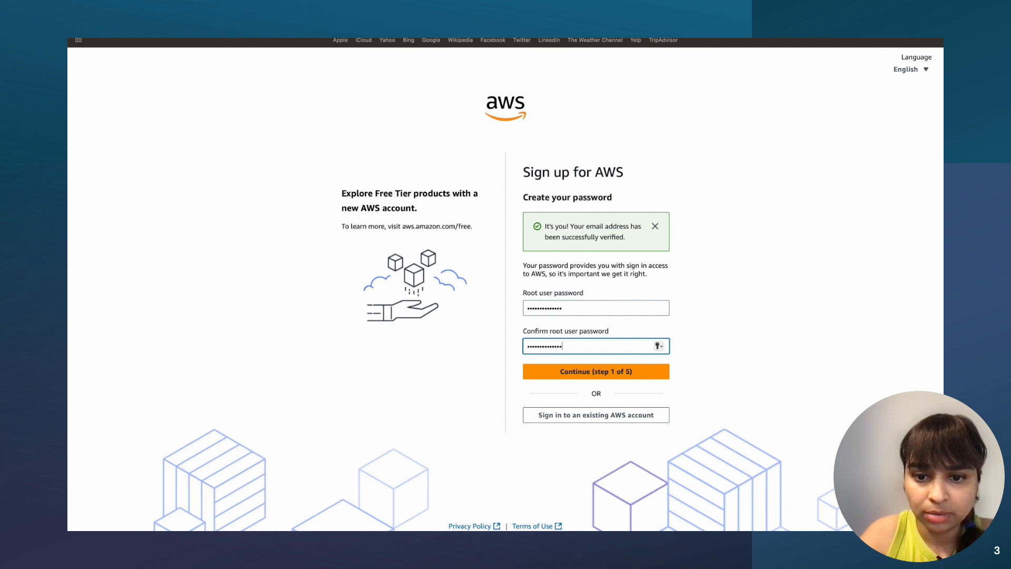
pyautogui.click(603, 373)
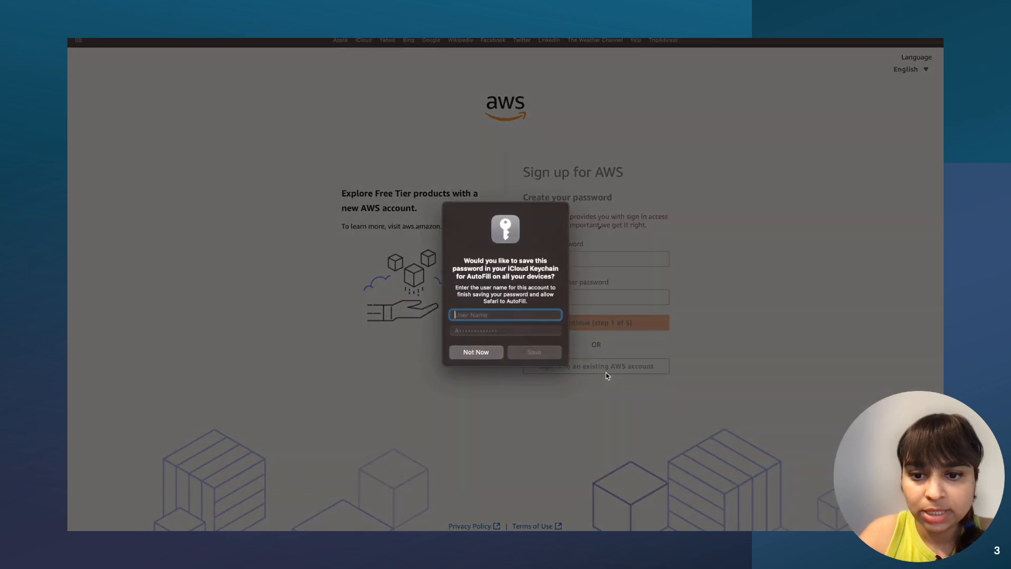
# Decline saving the password in Safari, choose a Personal account, and start entering the contact's full name.
pyautogui.click(474, 352)
pyautogui.scroll(-2, 390, 384)
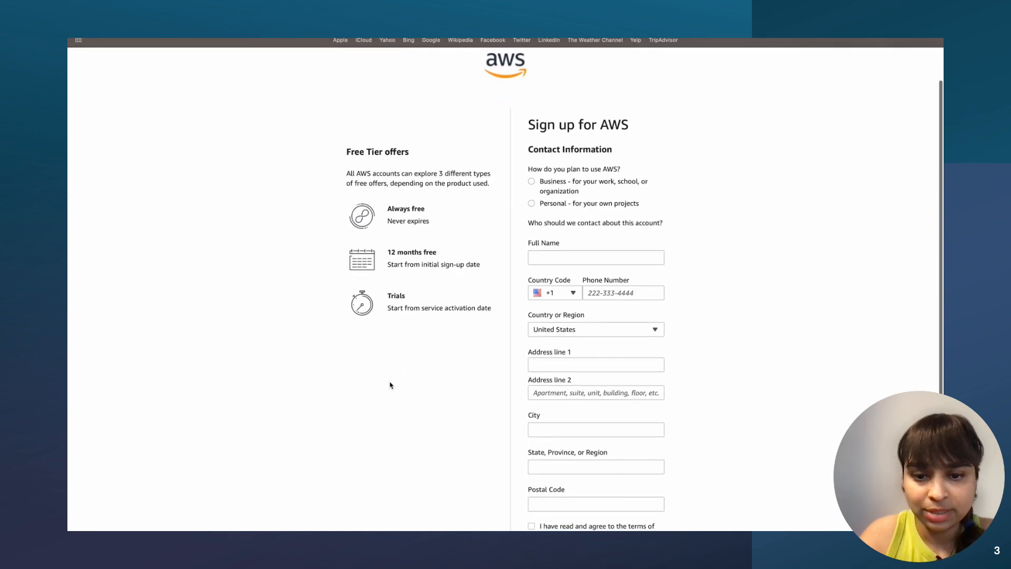
pyautogui.scroll(-1, 391, 385)
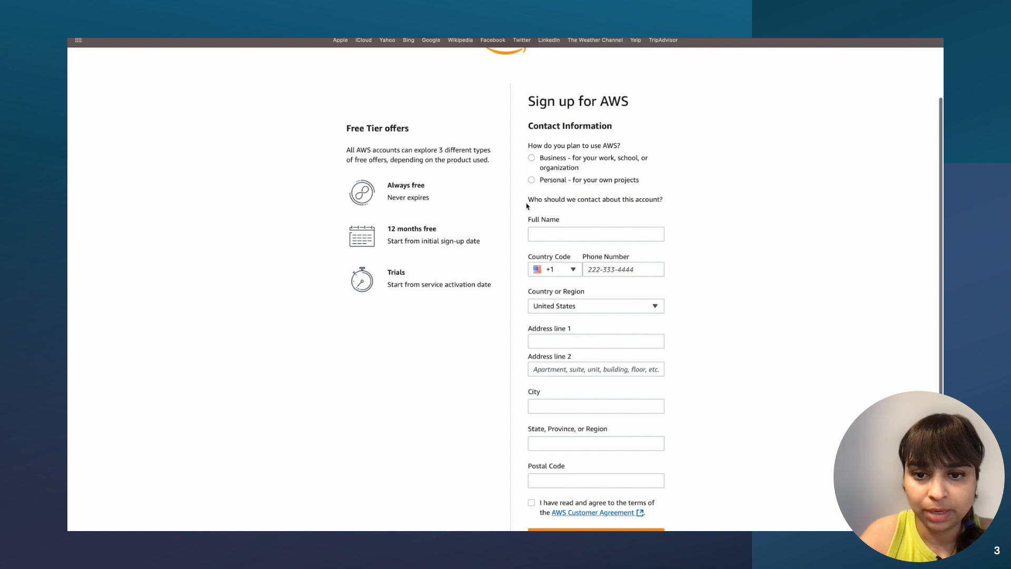
pyautogui.click(543, 234)
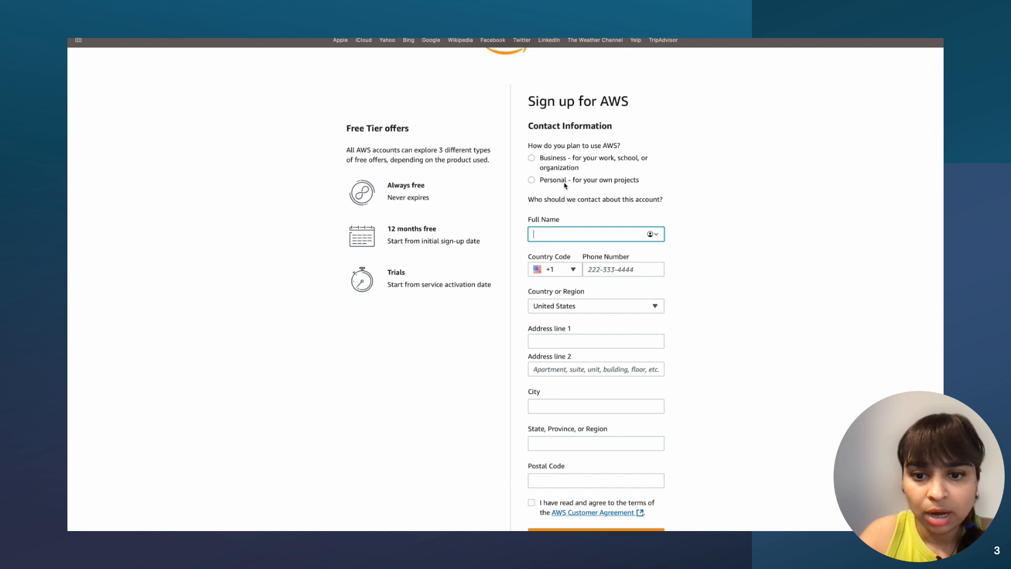
pyautogui.click(531, 180)
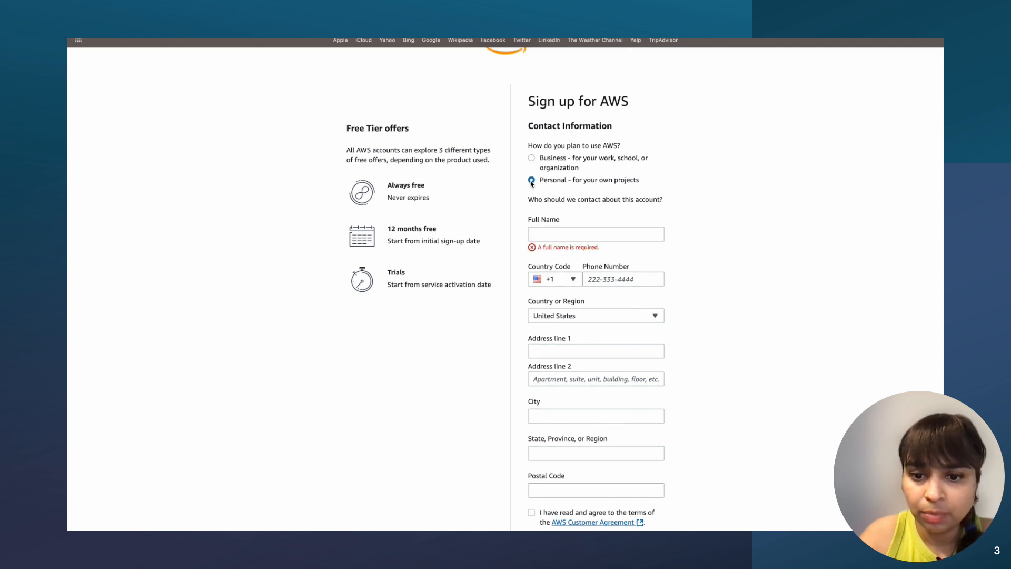
pyautogui.click(547, 237)
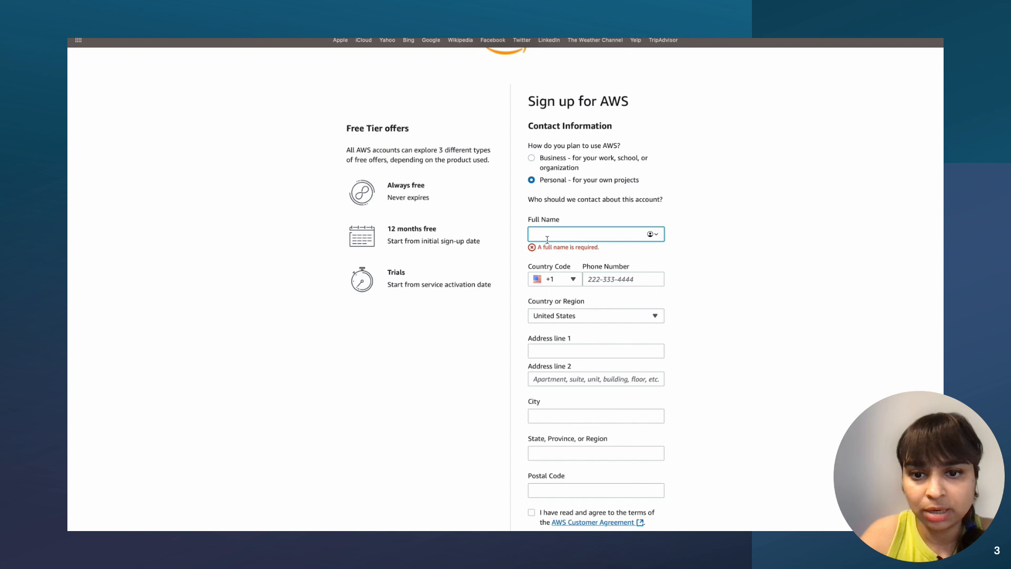
pyautogui.write('Dee')
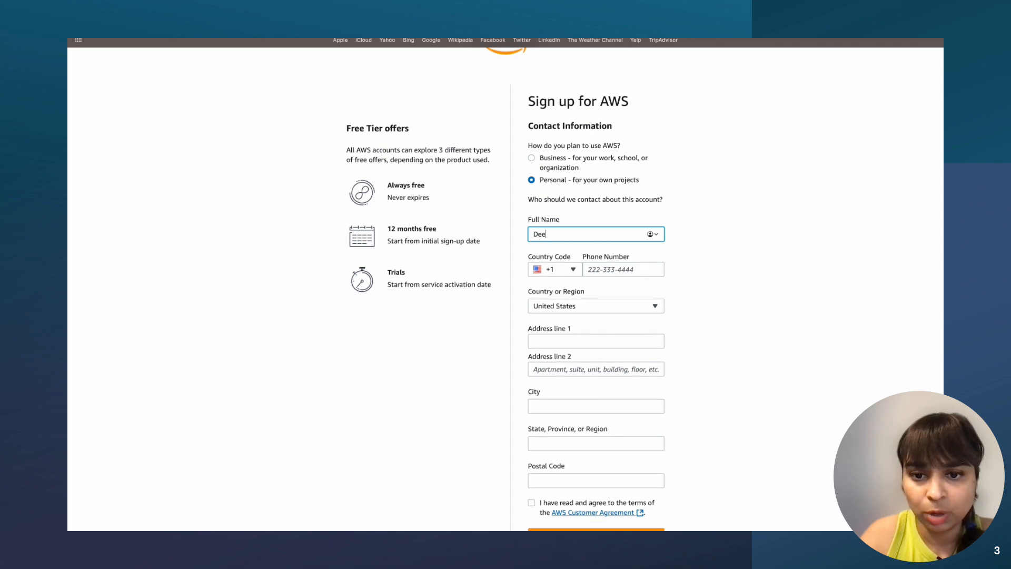
pyautogui.write('ksha')
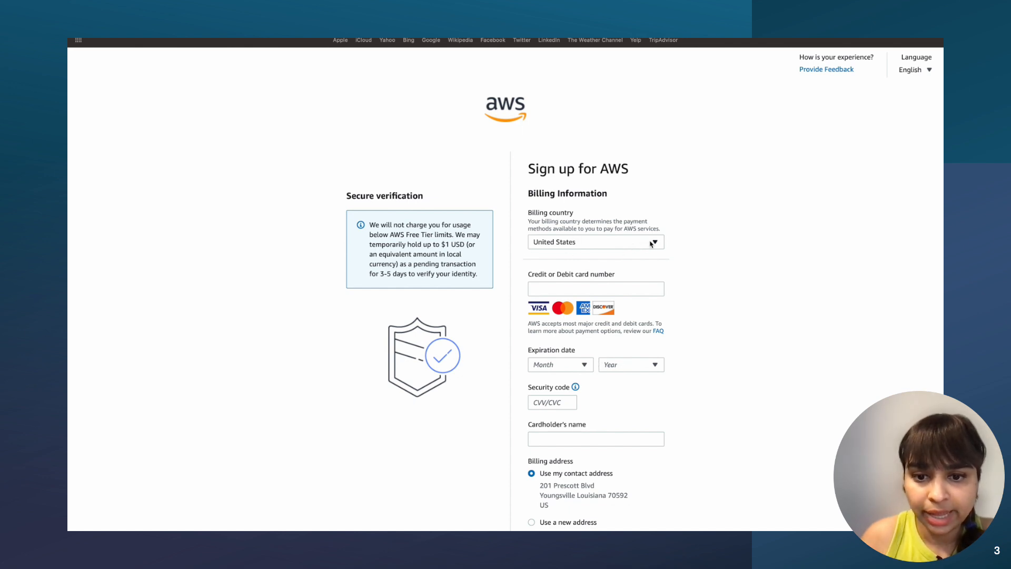
pyautogui.scroll(-2, 634, 270)
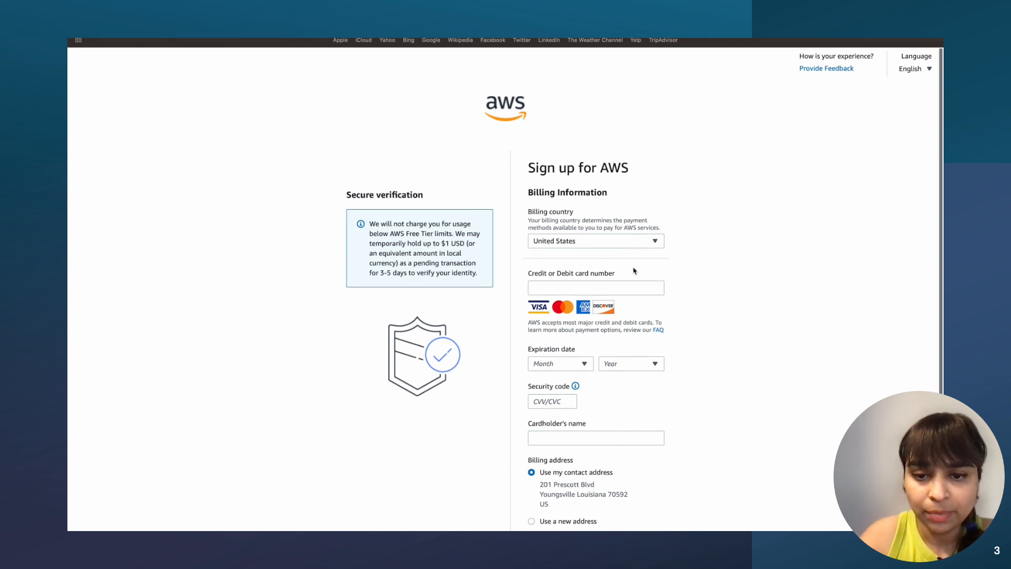
pyautogui.scroll(-3, 635, 270)
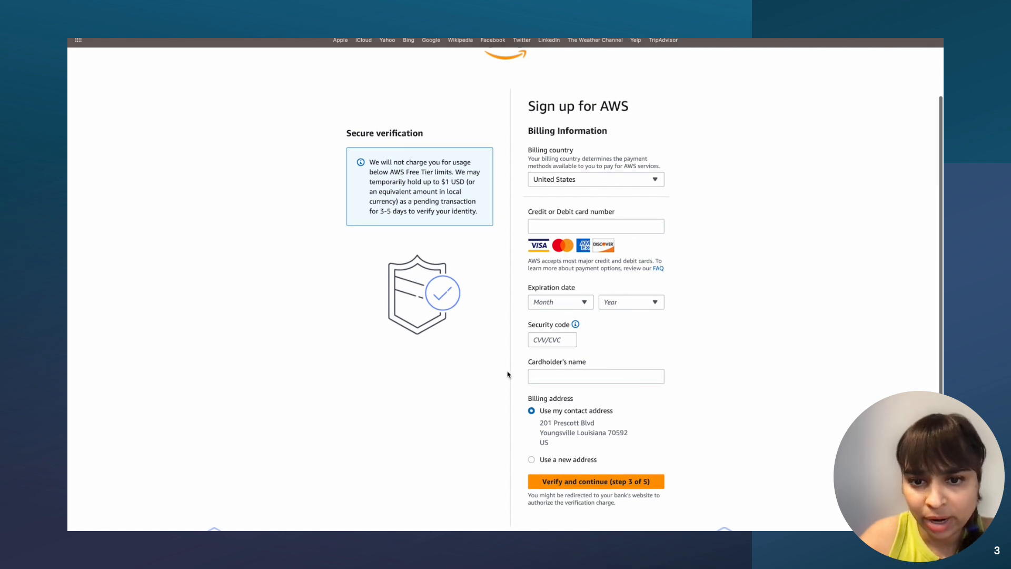
pyautogui.click(579, 224)
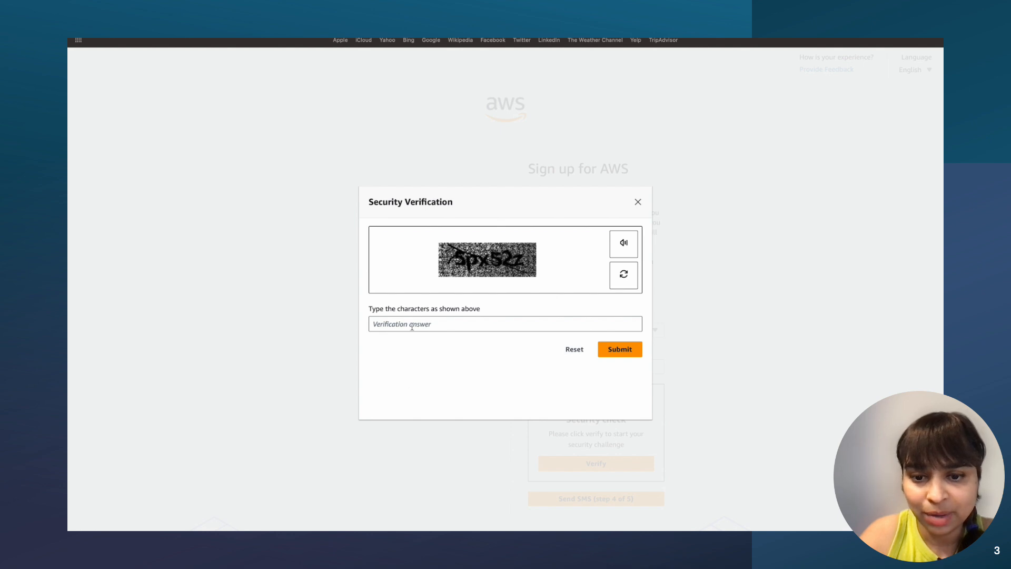
# Enter the characters shown in the CAPTCHA image as the verification answer and submit it.
pyautogui.click(415, 324)
pyautogui.write('5')
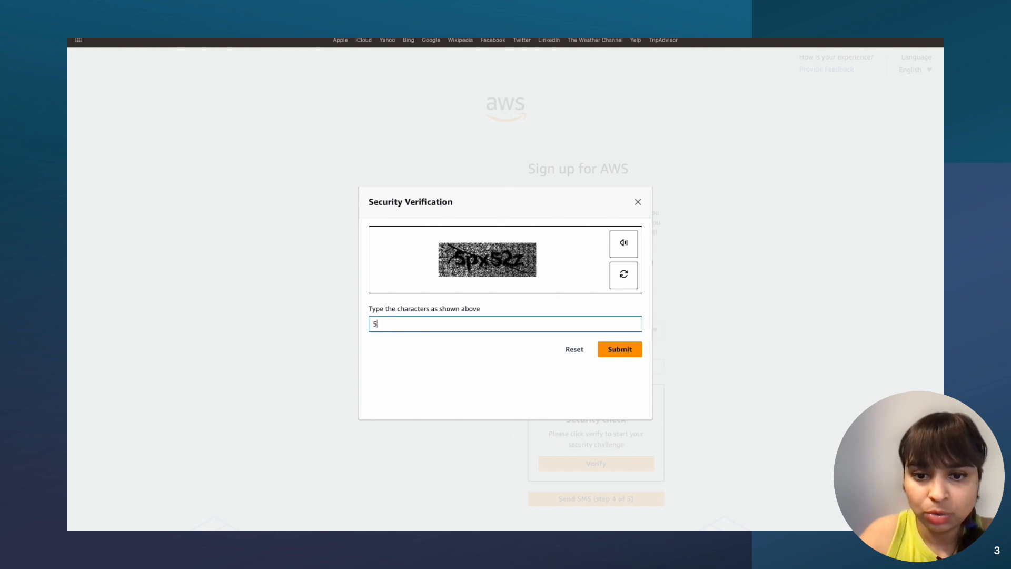
pyautogui.write('p')
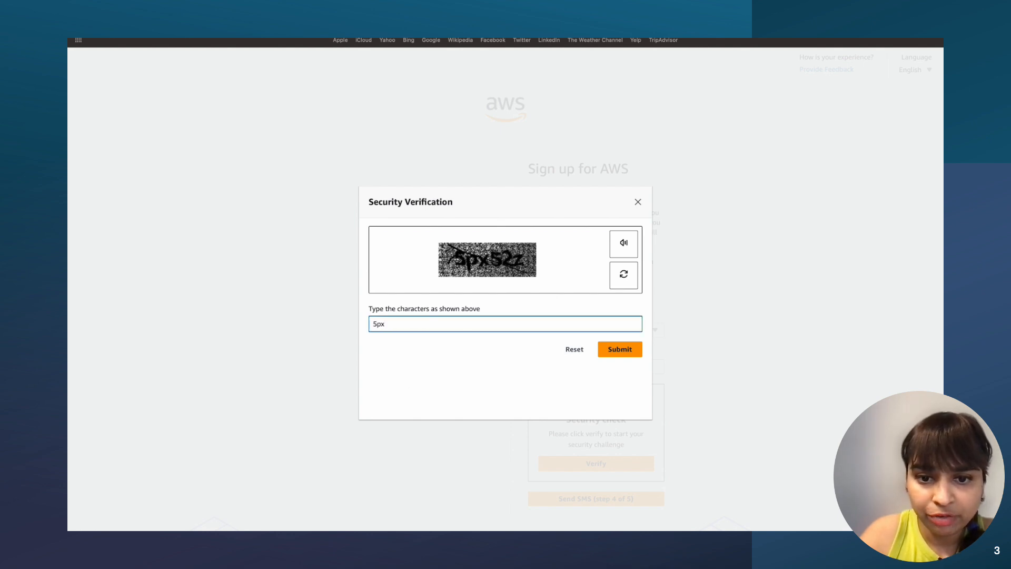
pyautogui.write('x')
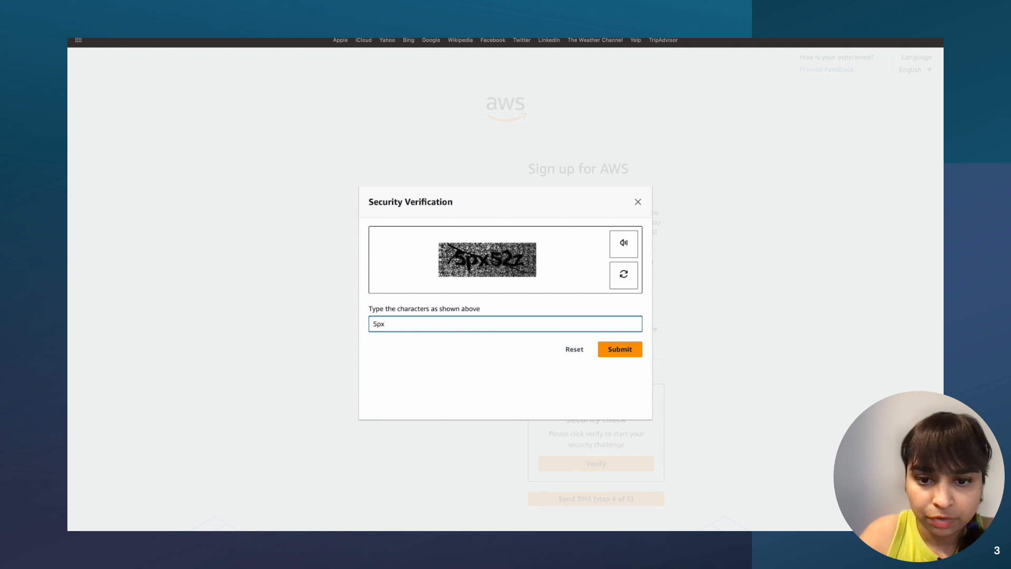
pyautogui.write('52z')
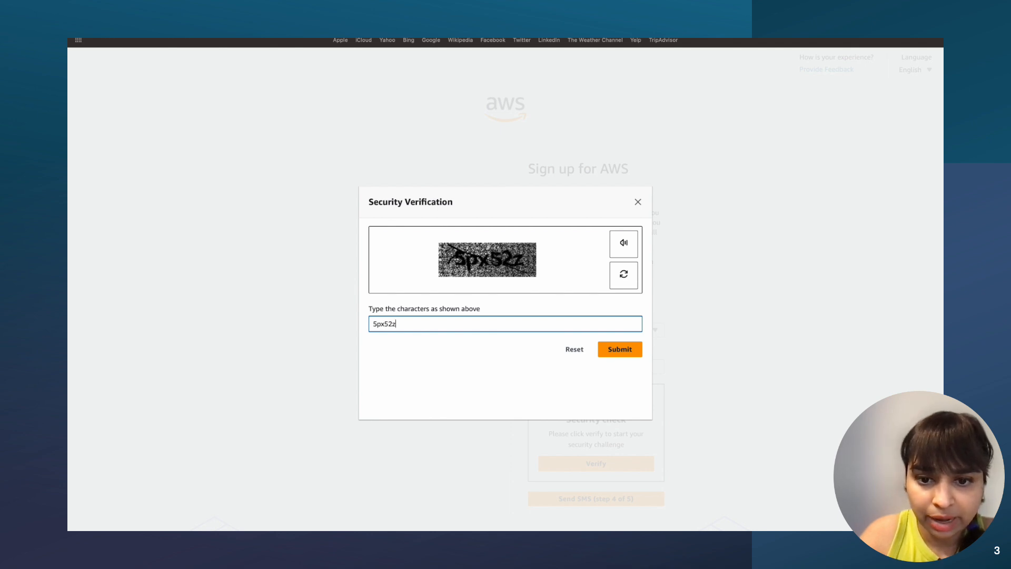
pyautogui.click(623, 353)
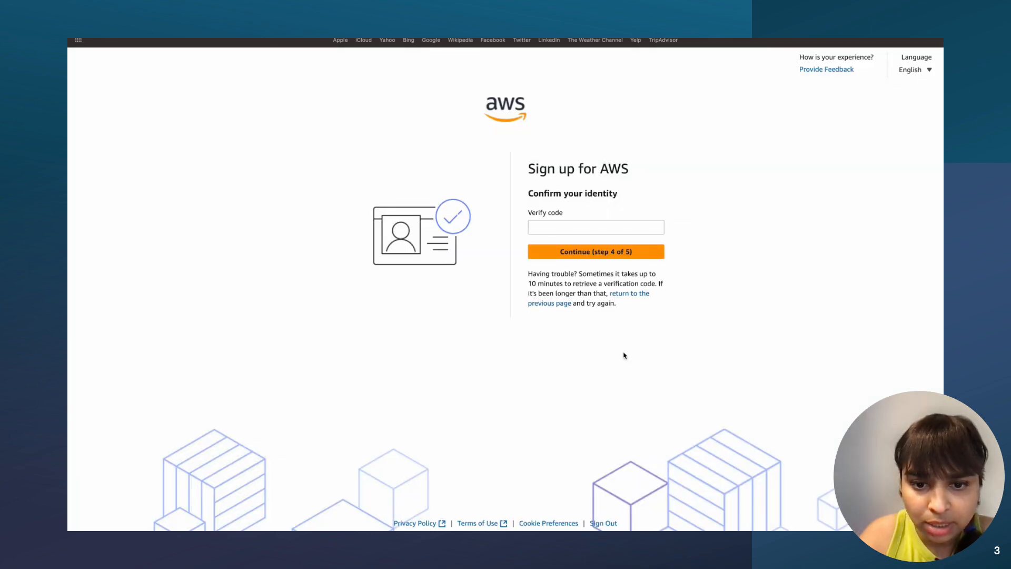
# Enter the received identity code, continue, and complete sign-up with Basic support - Free.
pyautogui.click(562, 230)
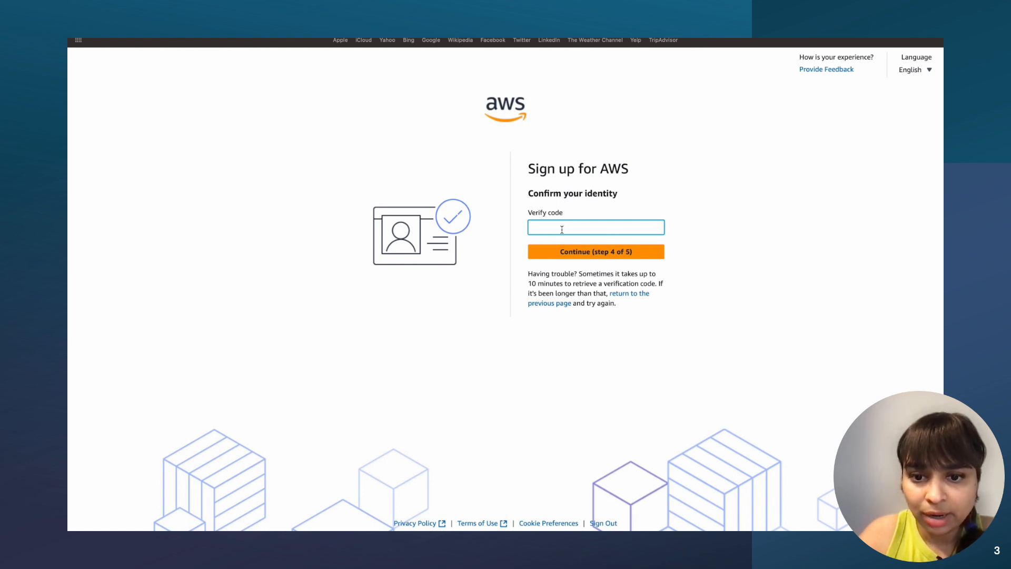
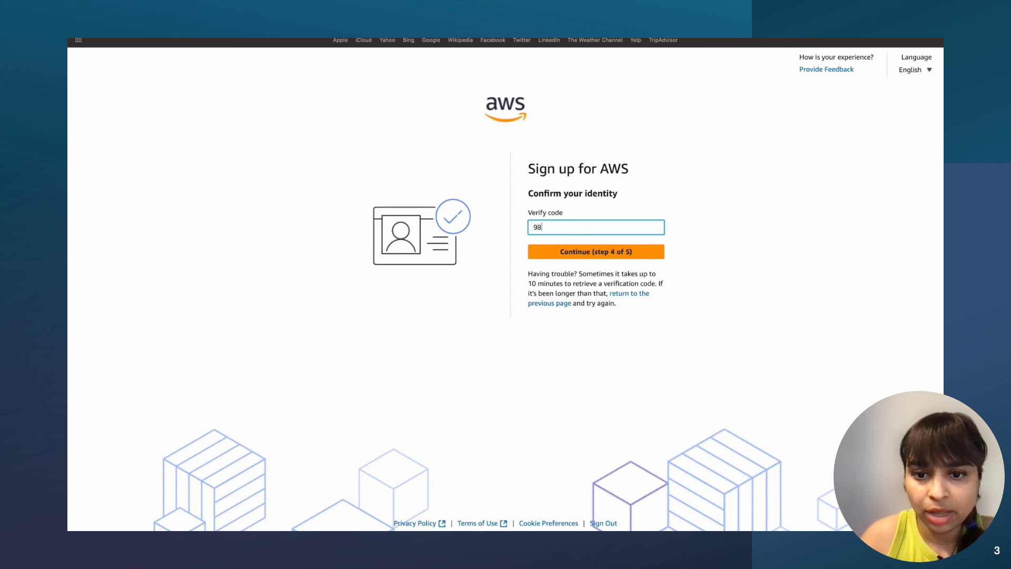
pyautogui.click(583, 256)
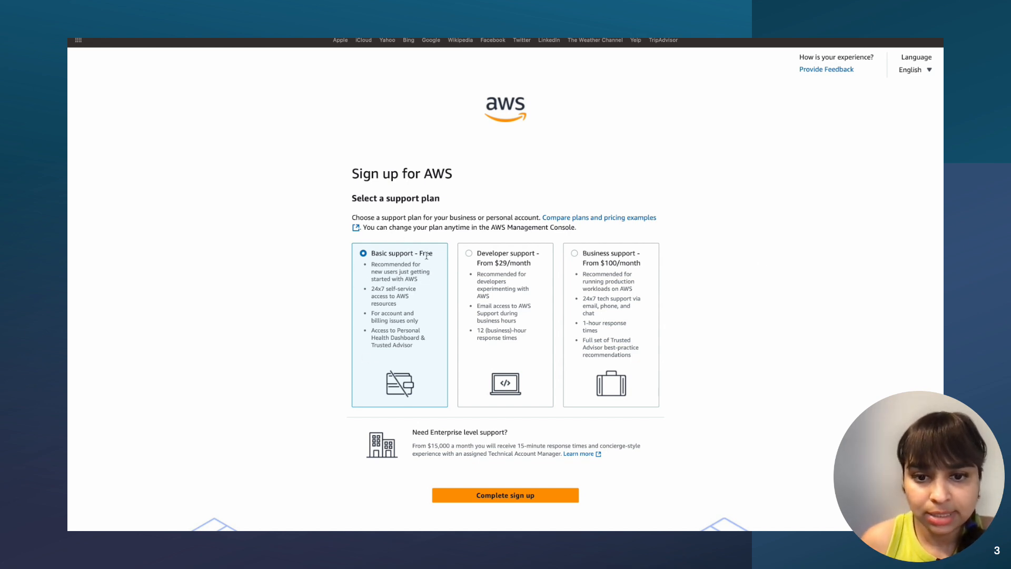
pyautogui.click(514, 496)
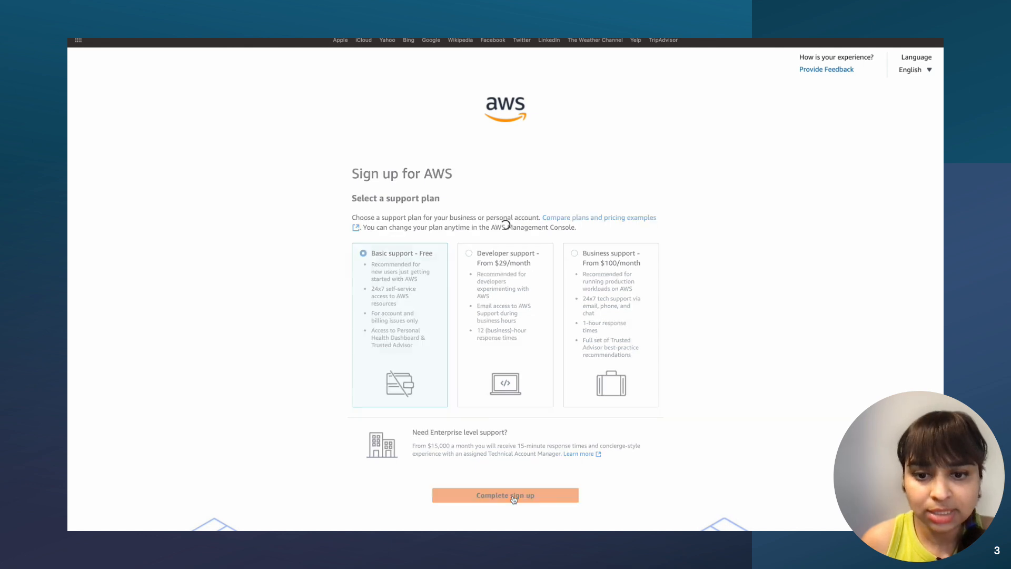
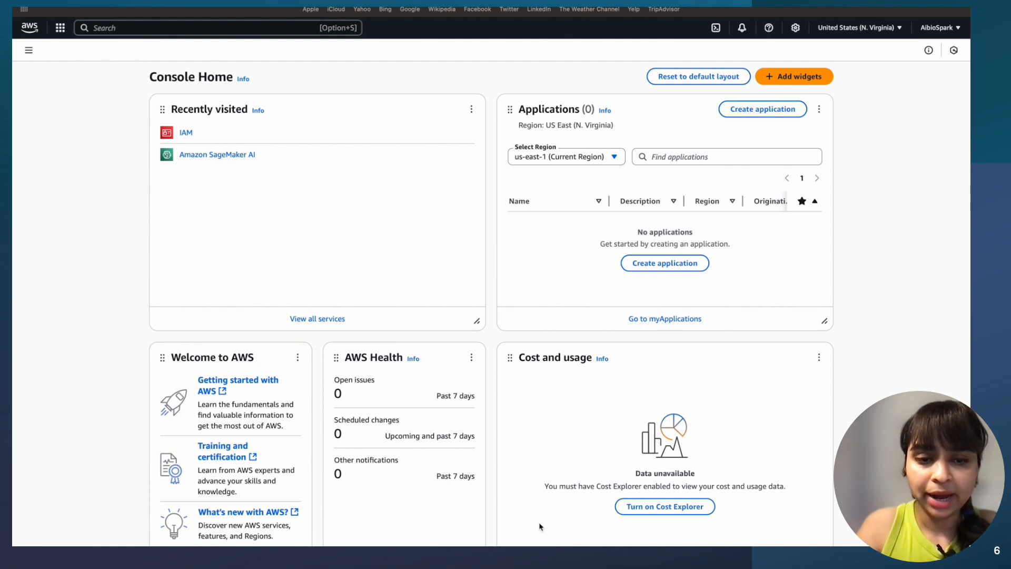
# Search for IAM, open its dashboard, and start adding MFA for the root user.
pyautogui.click(161, 31)
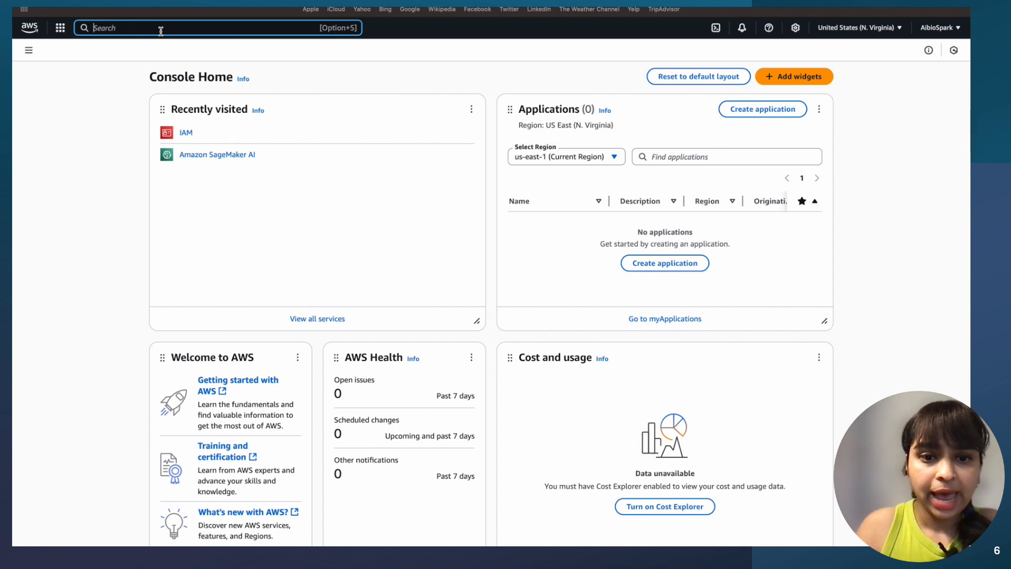
pyautogui.write('IA')
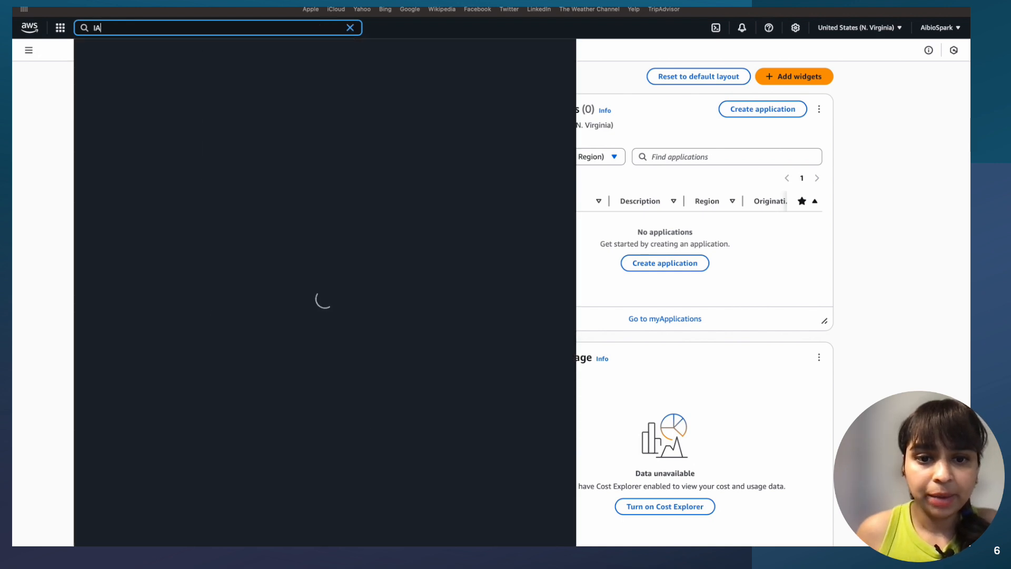
pyautogui.write('M')
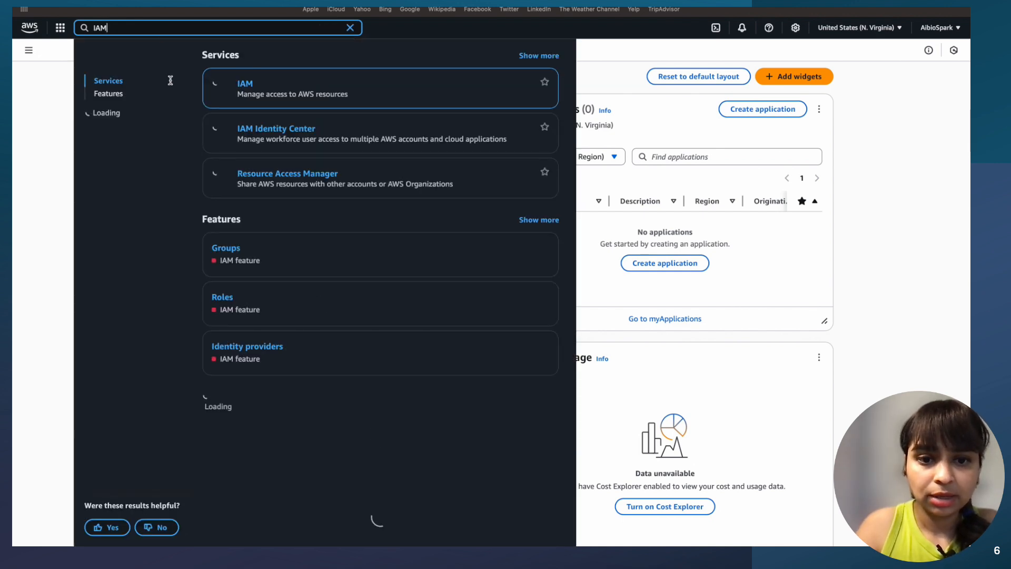
pyautogui.click(246, 86)
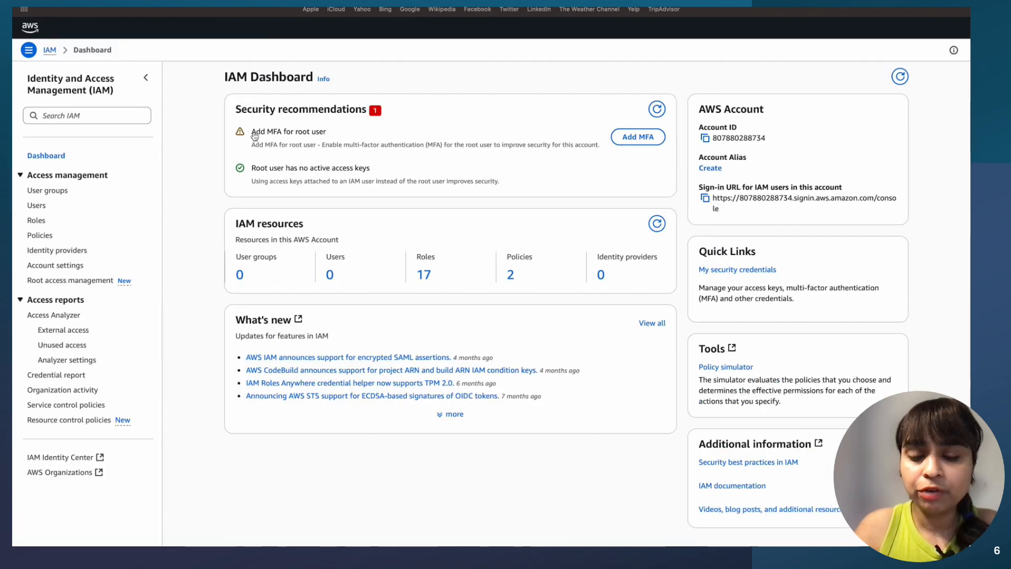
pyautogui.click(636, 138)
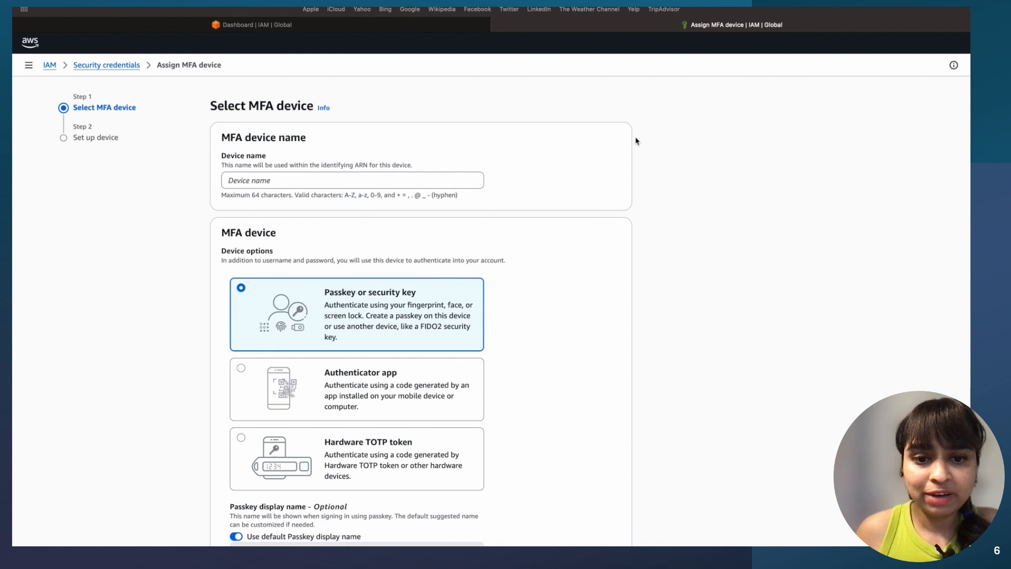
# Enter the MFA device name, fixing a mistyped entry, ending with 'biospa'.
pyautogui.scroll(-1, 552, 205)
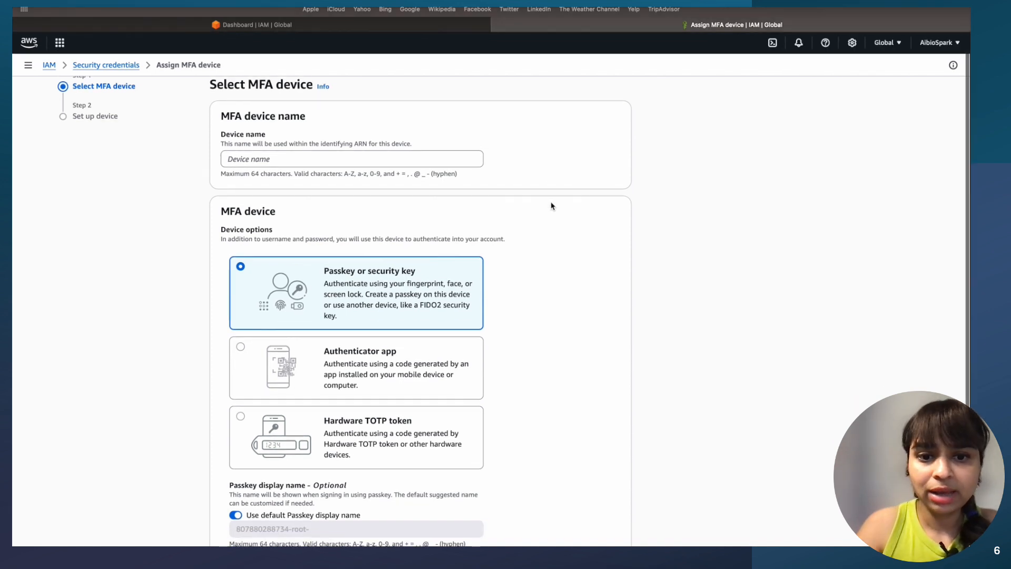
pyautogui.scroll(-1, 552, 206)
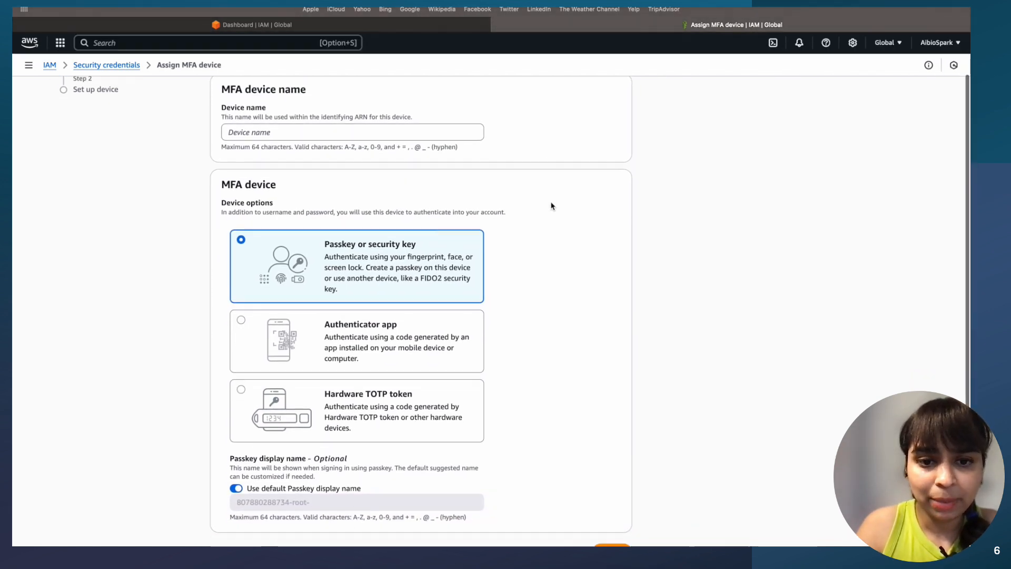
pyautogui.click(330, 128)
pyautogui.write('Ai')
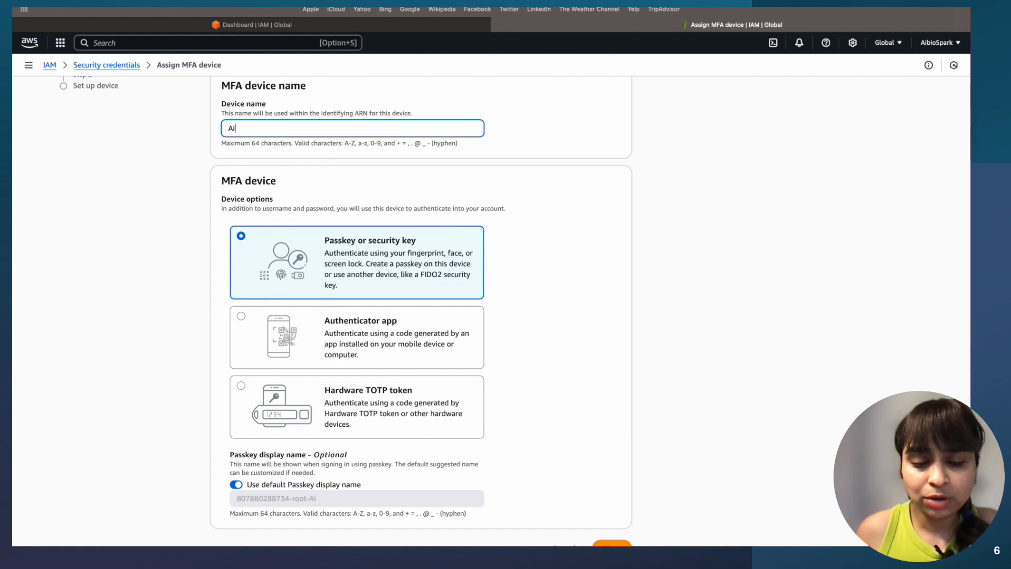
pyautogui.write('B')
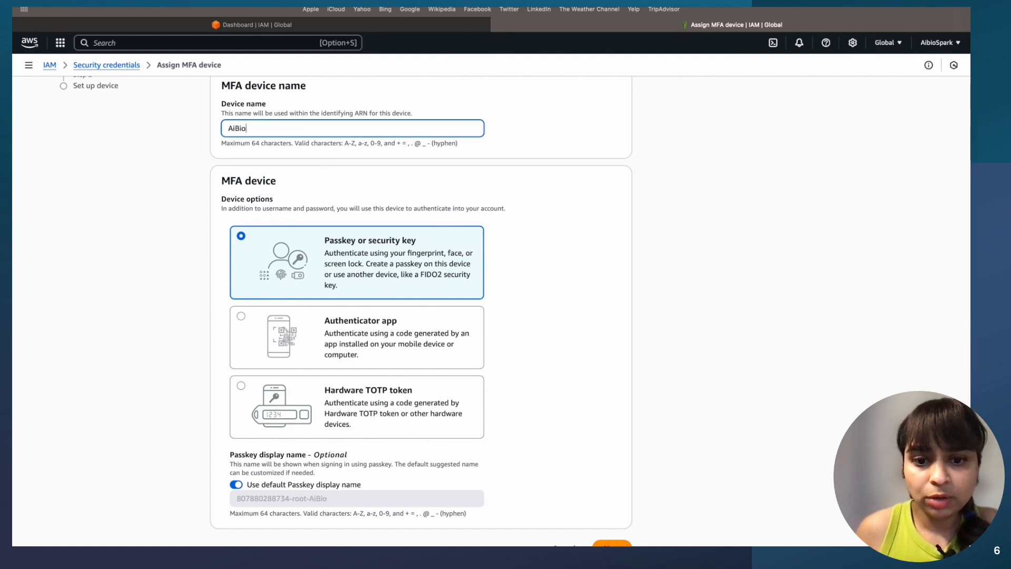
pyautogui.write('io')
pyautogui.press('BackSpace')
pyautogui.press('BackSpace')
pyautogui.press('BackSpace')
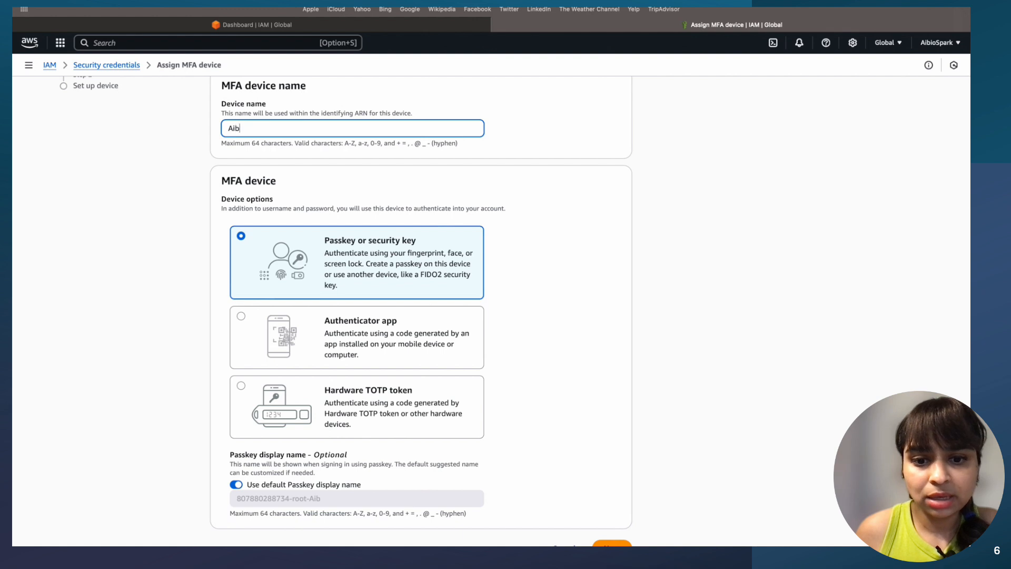
pyautogui.write('biospark')
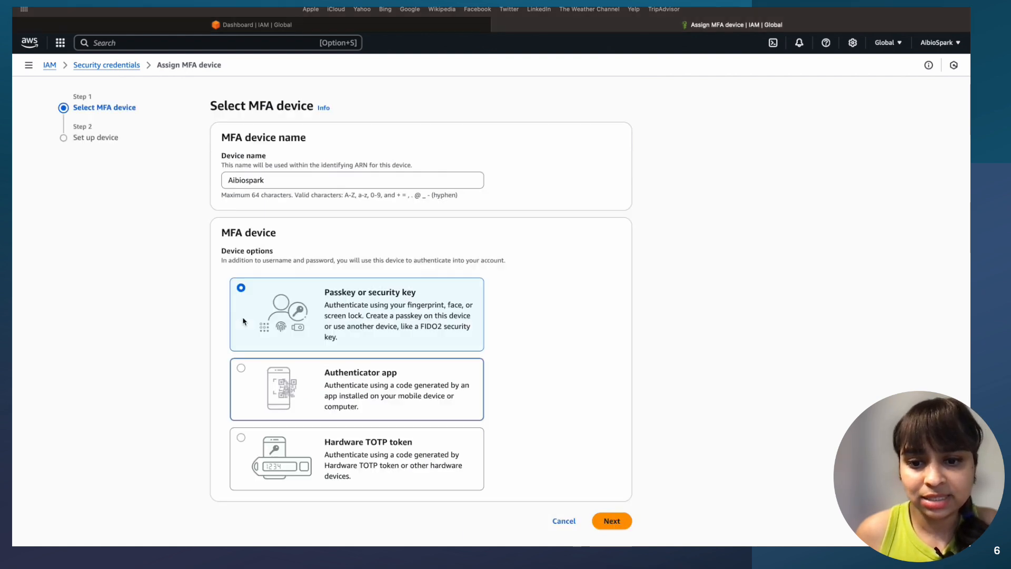
pyautogui.scroll(-1, 339, 365)
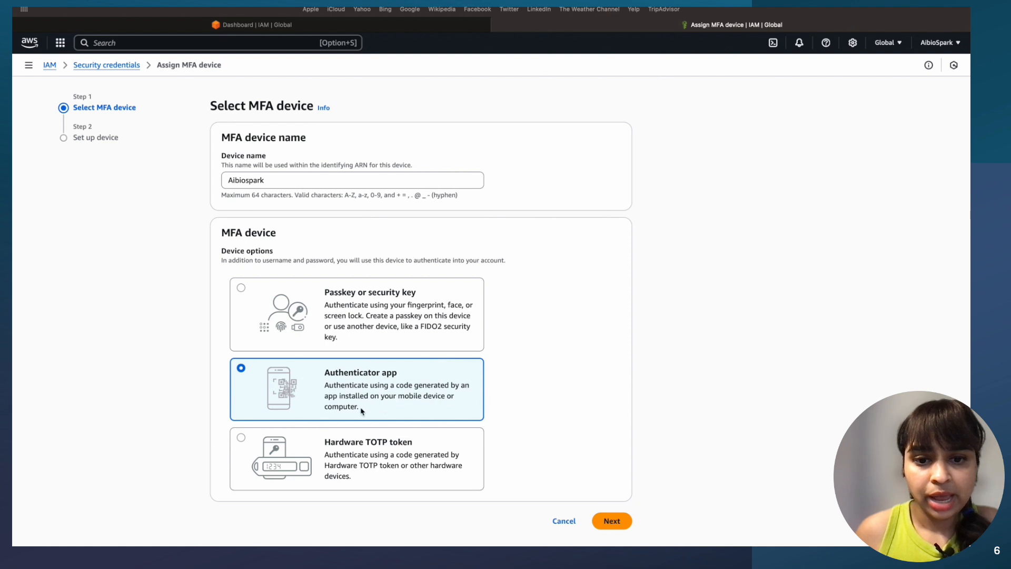
# Show the QR code, enter two consecutive authenticator codes, and assign the MFA device.
pyautogui.click(612, 521)
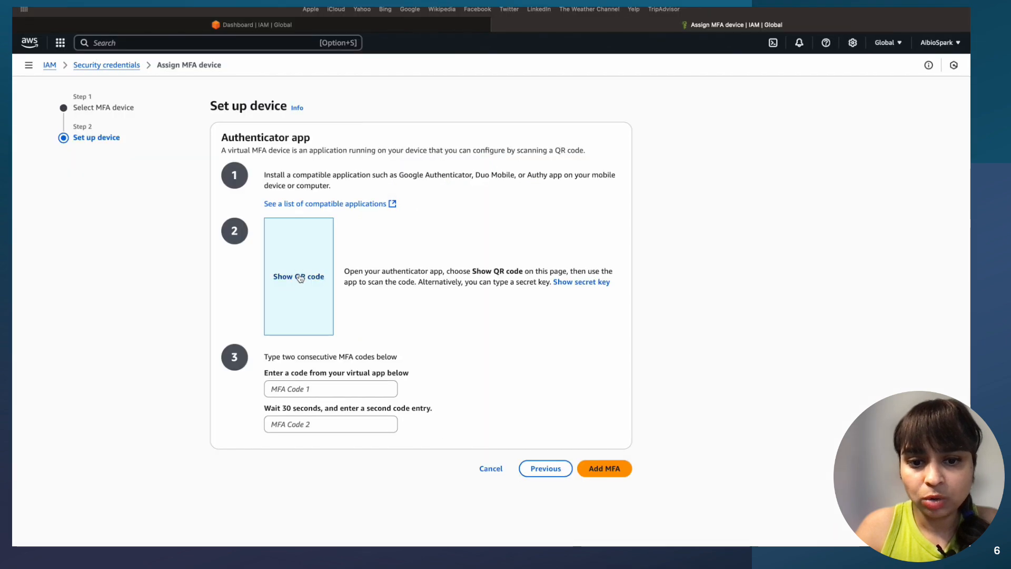
pyautogui.click(300, 278)
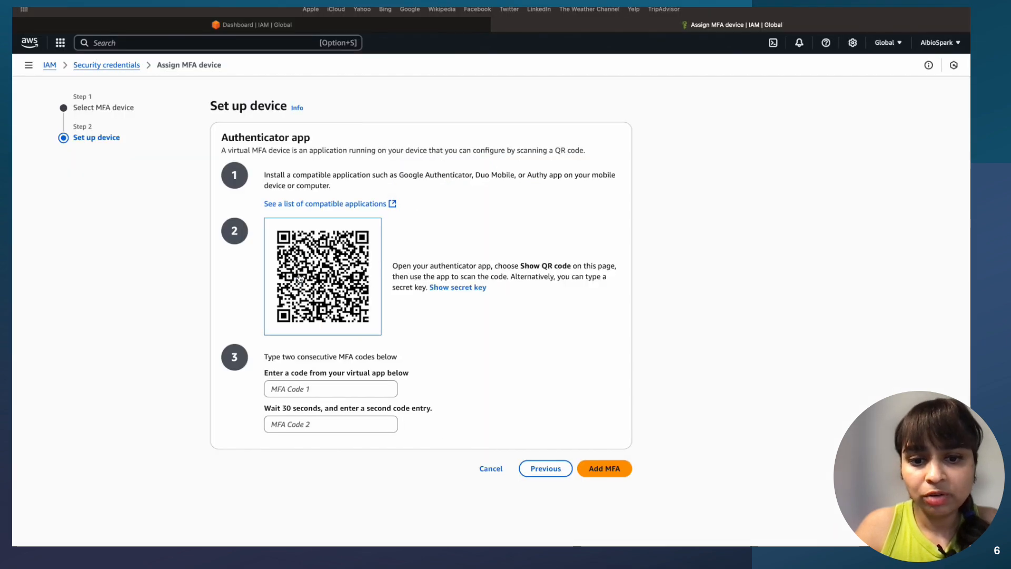
pyautogui.click(334, 387)
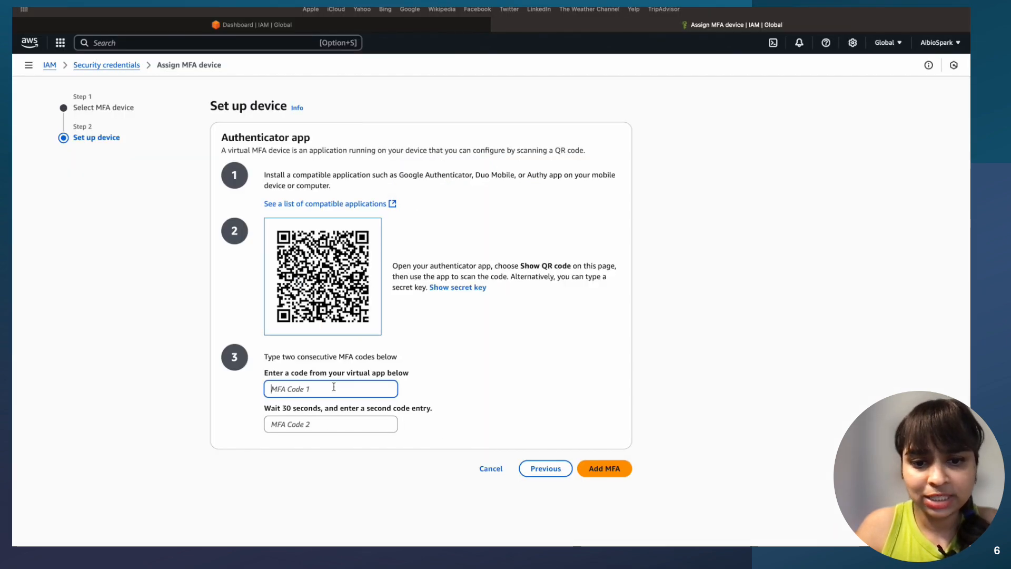
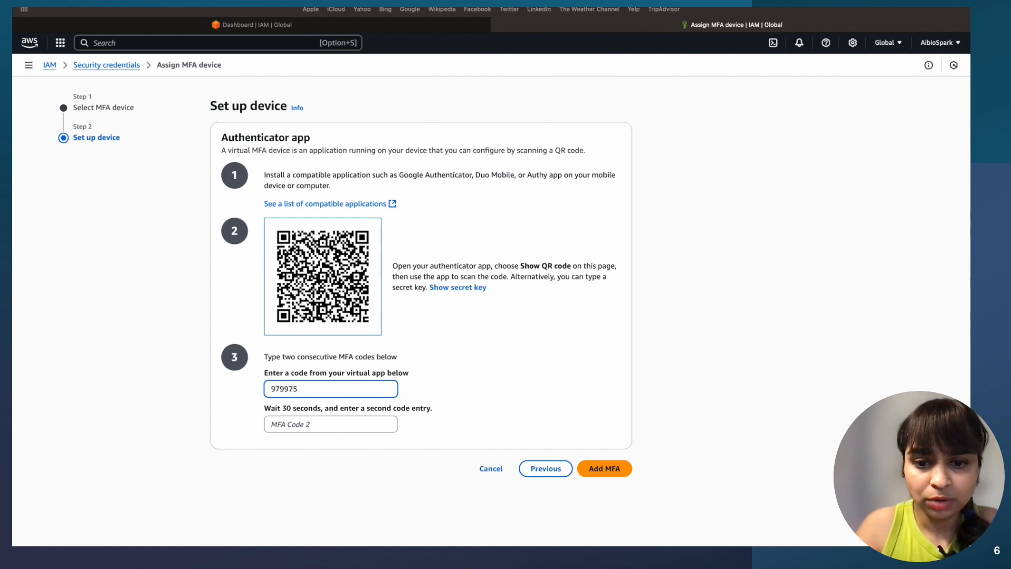
pyautogui.click(339, 427)
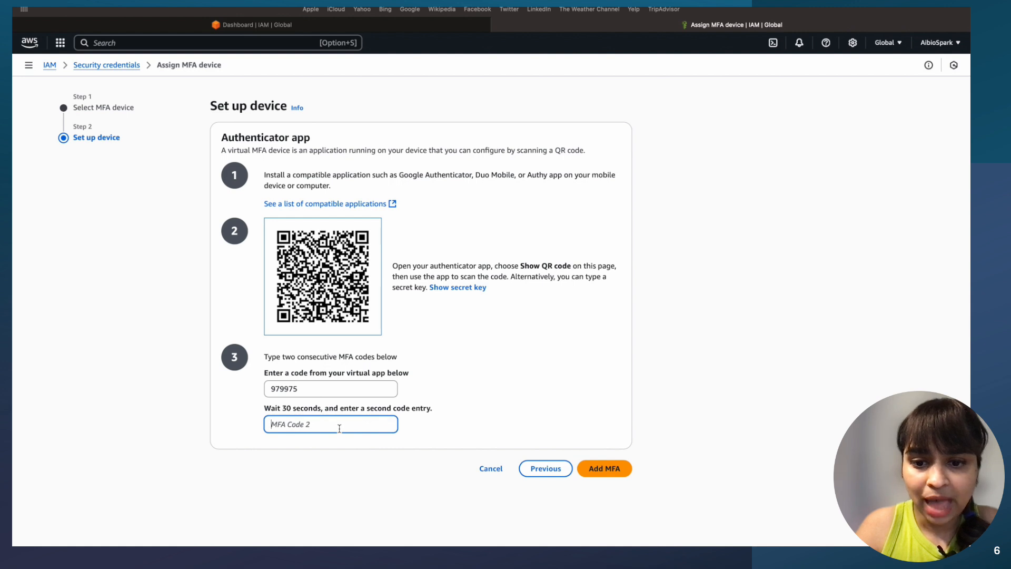
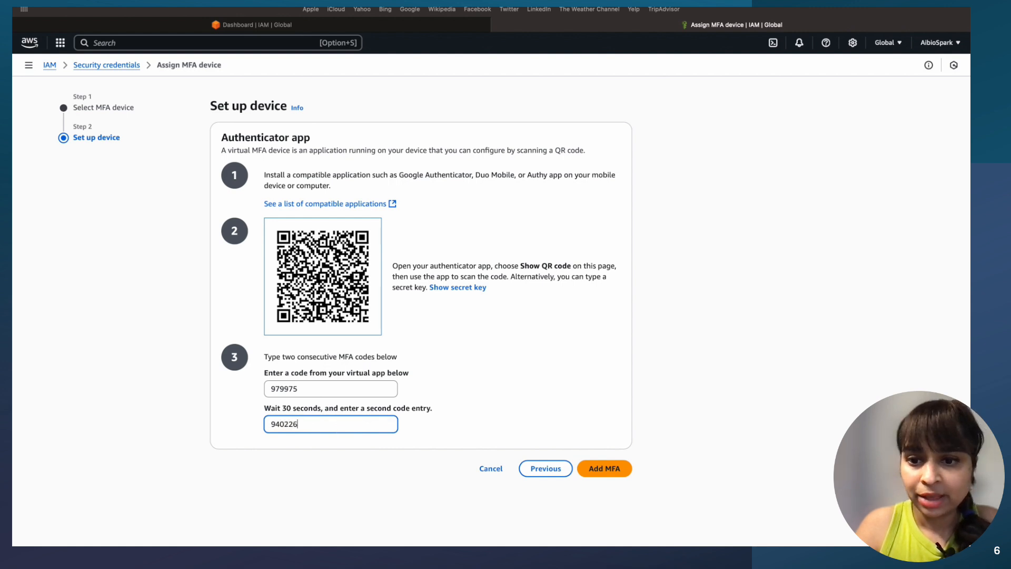
pyautogui.click(608, 470)
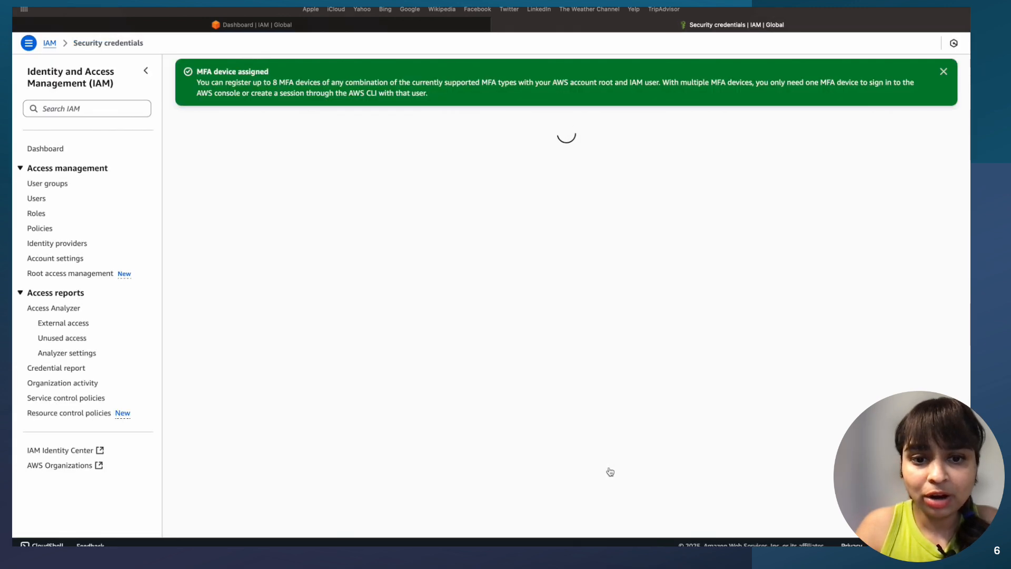
# Refresh the IAM dashboard's security recommendations to confirm root MFA, then go to Users.
pyautogui.scroll(-2, 561, 383)
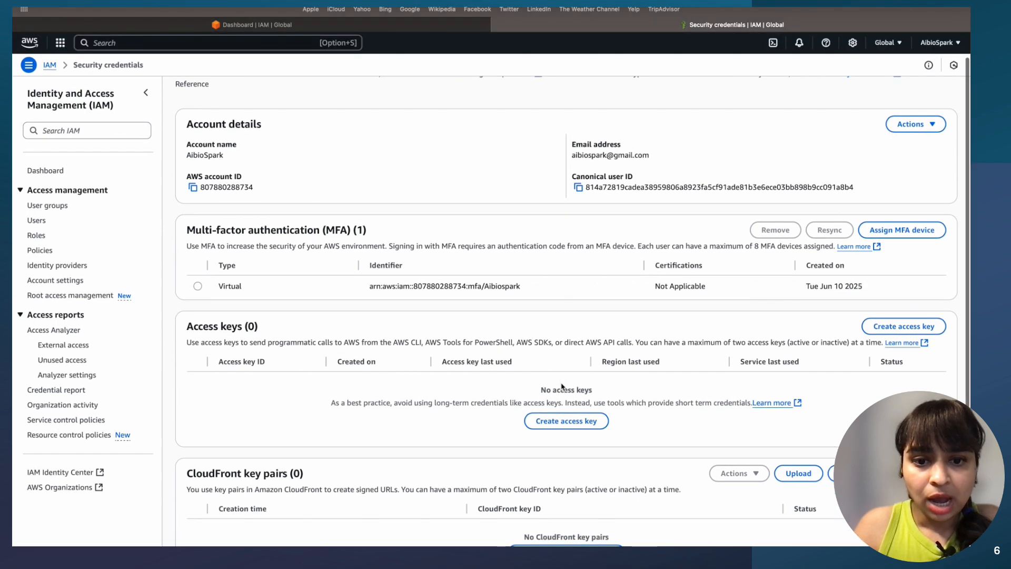
pyautogui.scroll(-4, 561, 382)
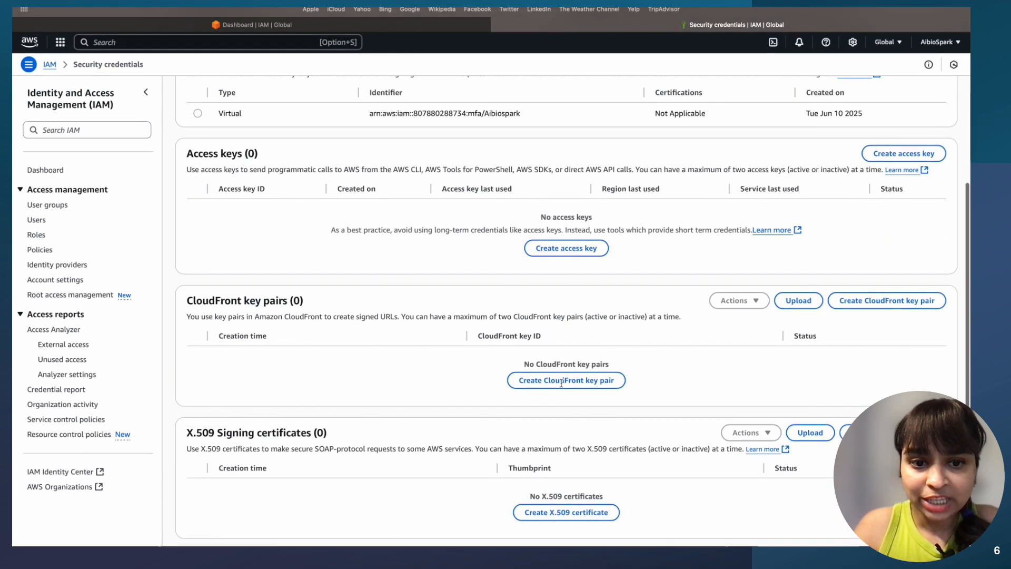
pyautogui.scroll(5, 264, 258)
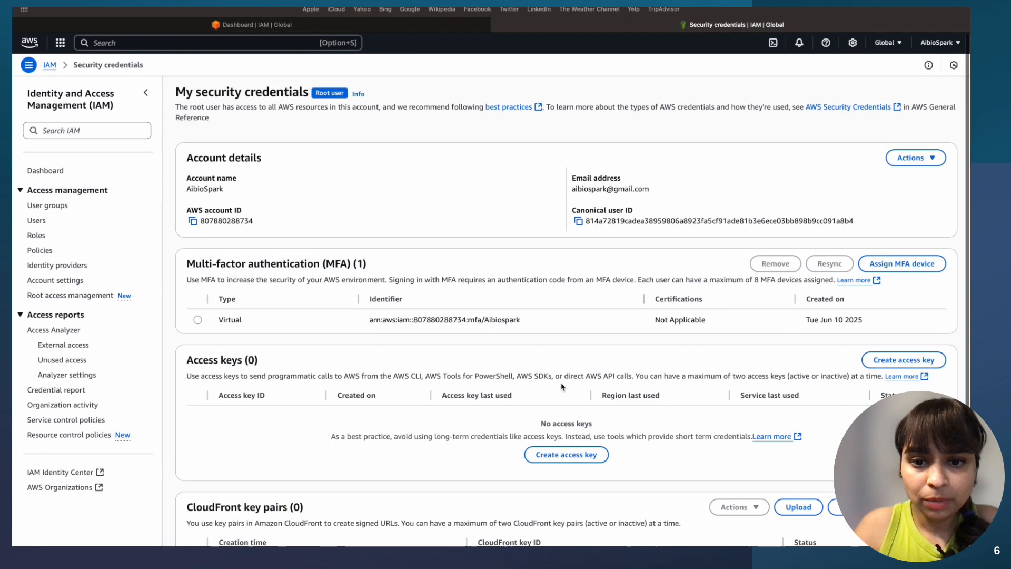
pyautogui.click(47, 177)
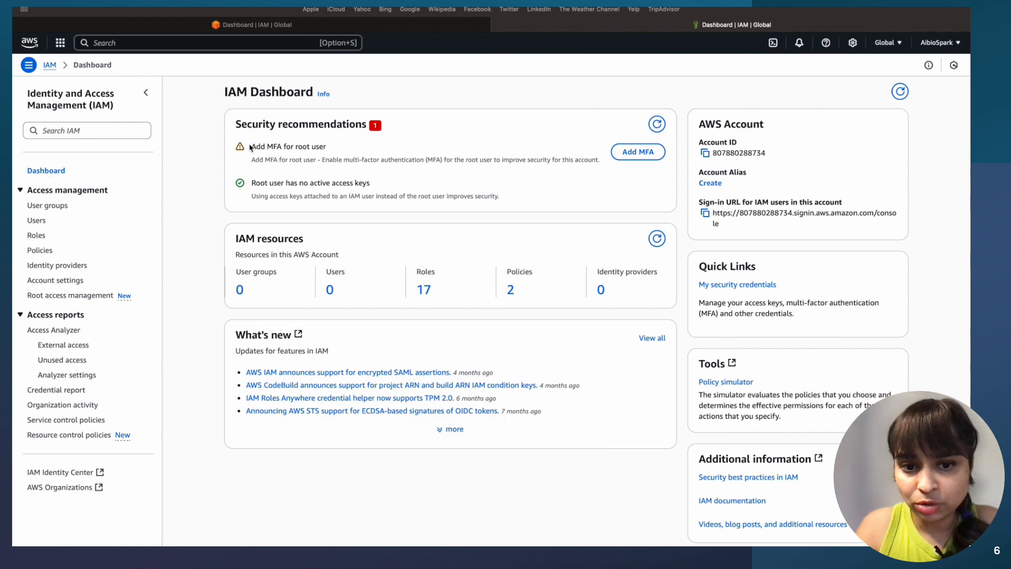
pyautogui.click(657, 124)
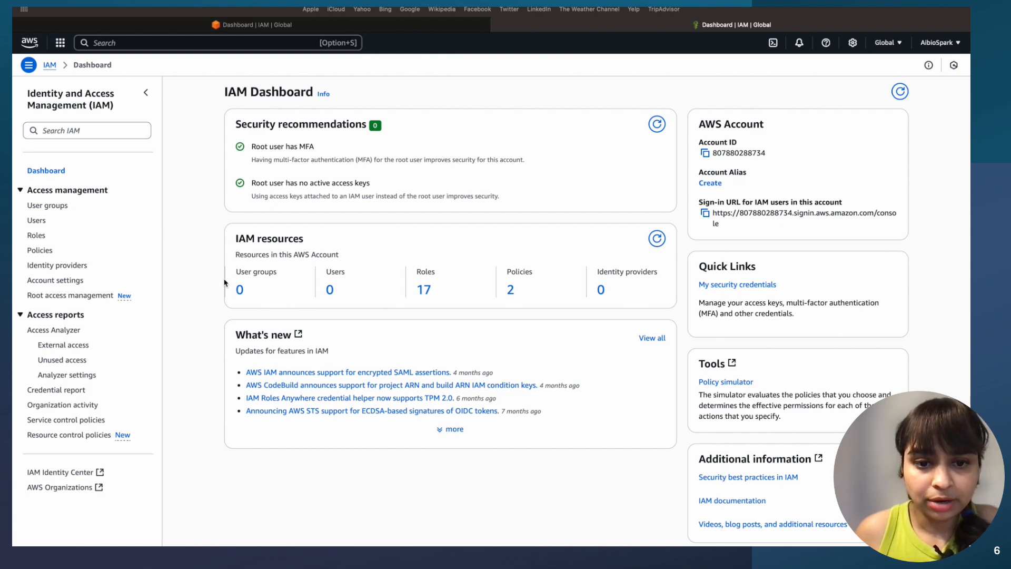
pyautogui.click(40, 223)
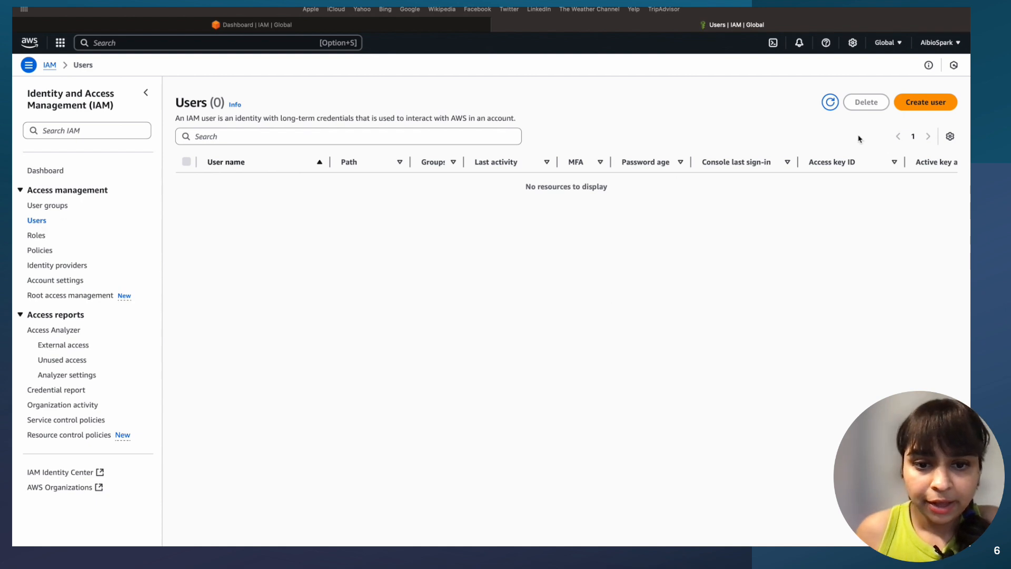
# Start a new IAM user named 'Aibiospar'.
pyautogui.click(927, 103)
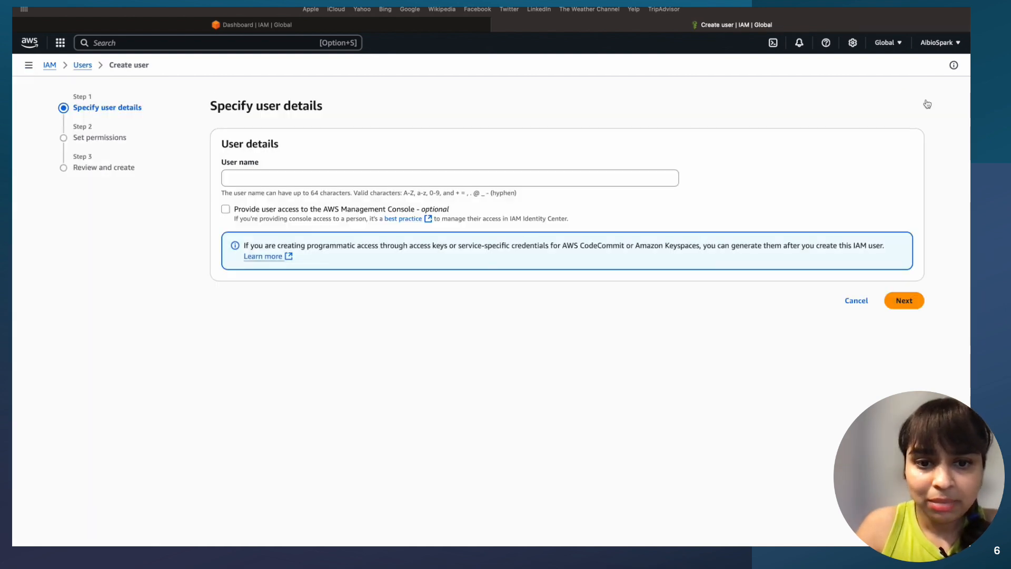
pyautogui.click(552, 180)
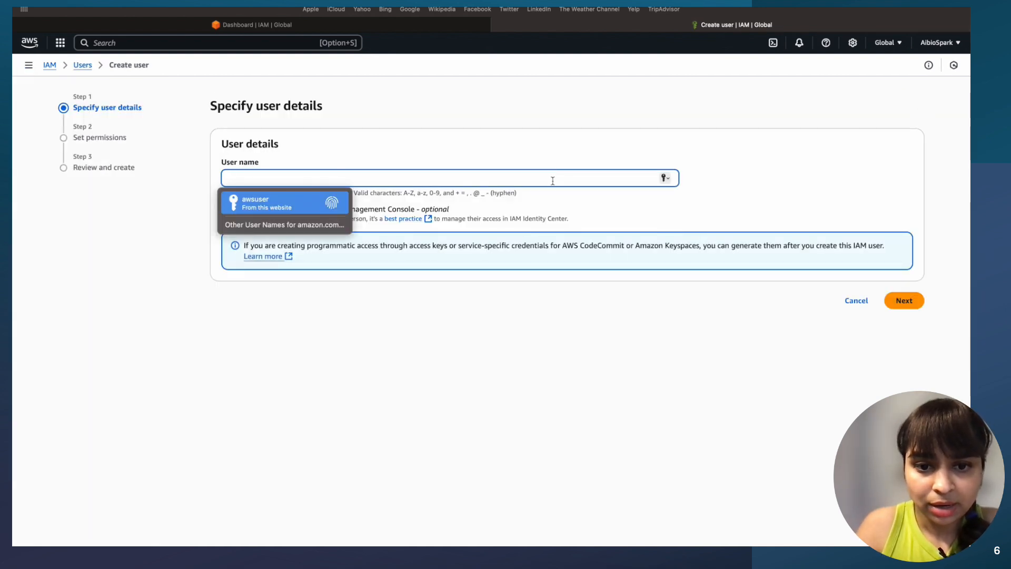
pyautogui.write('Aibio')
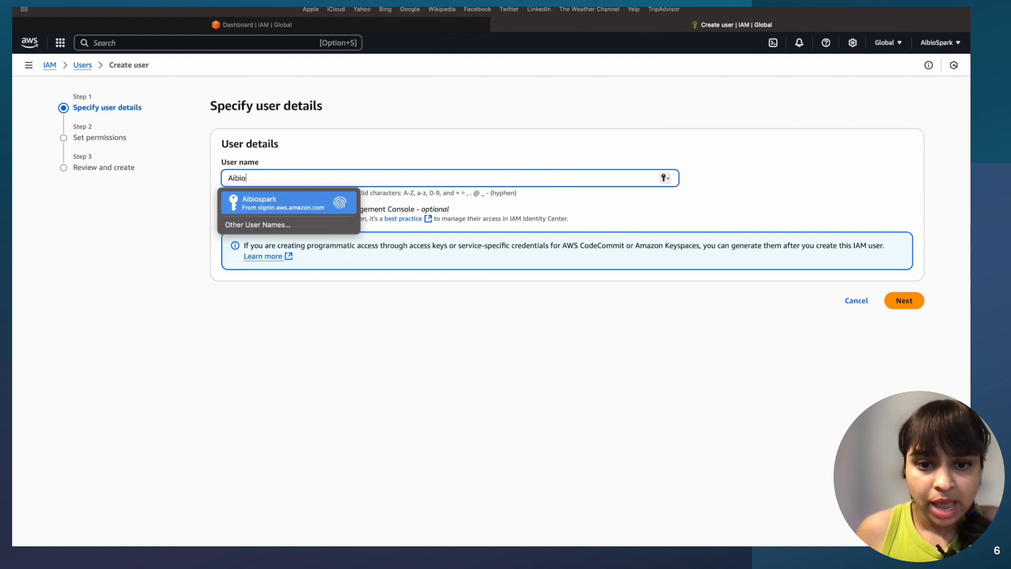
pyautogui.write('spark')
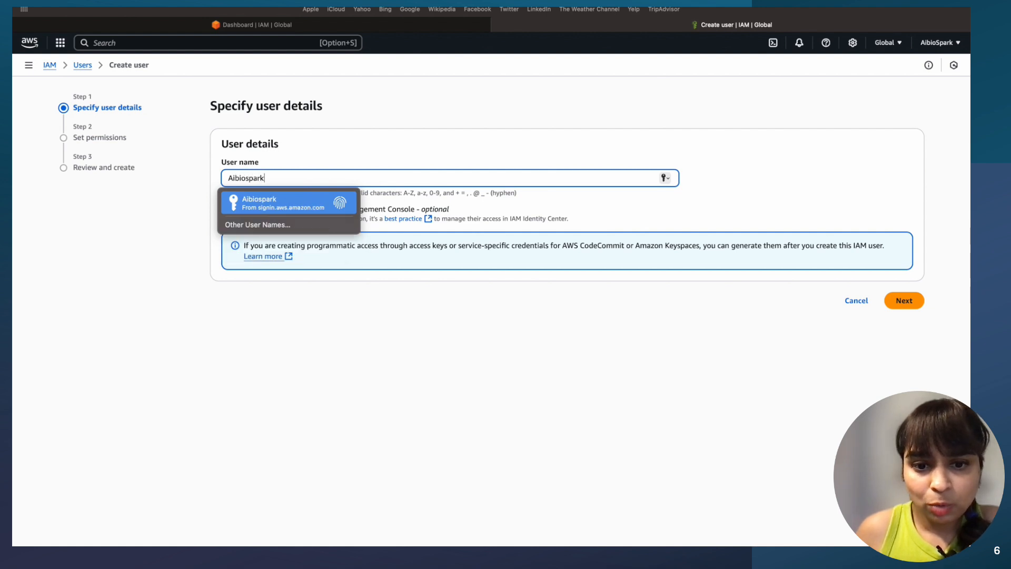
pyautogui.click(648, 148)
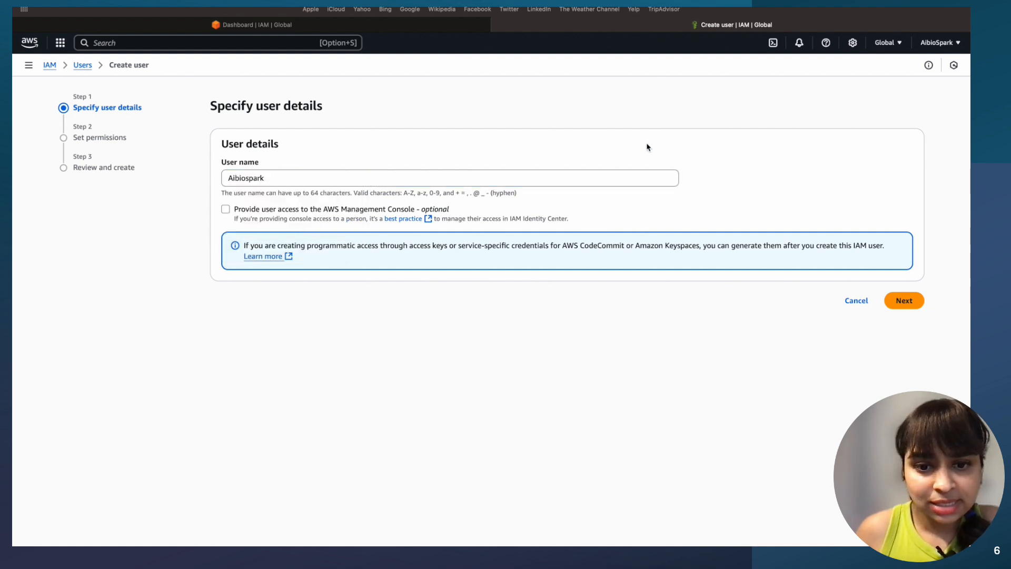
# Give the user console access as an IAM user with a custom password and no forced reset.
pyautogui.click(226, 210)
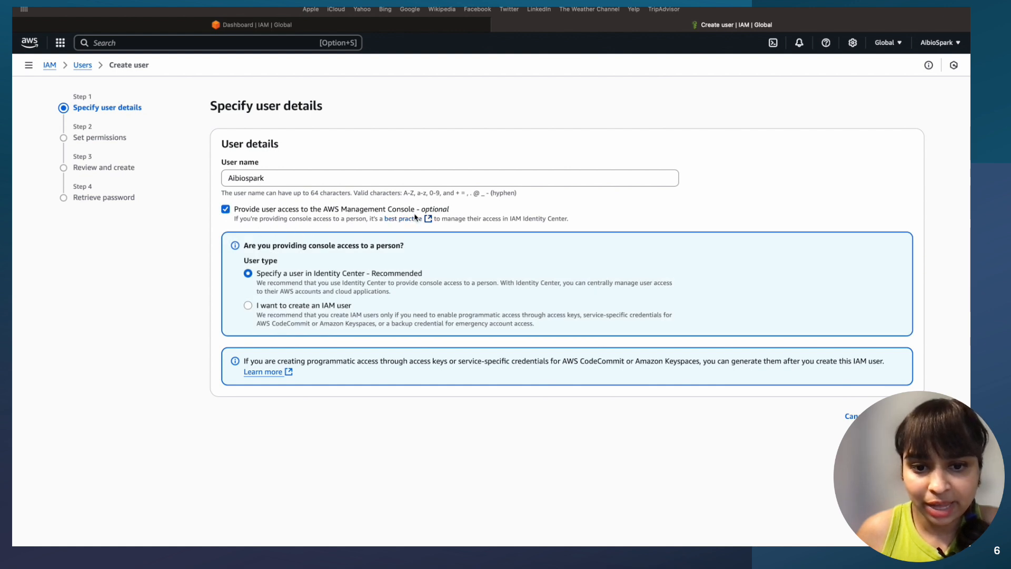
pyautogui.click(249, 305)
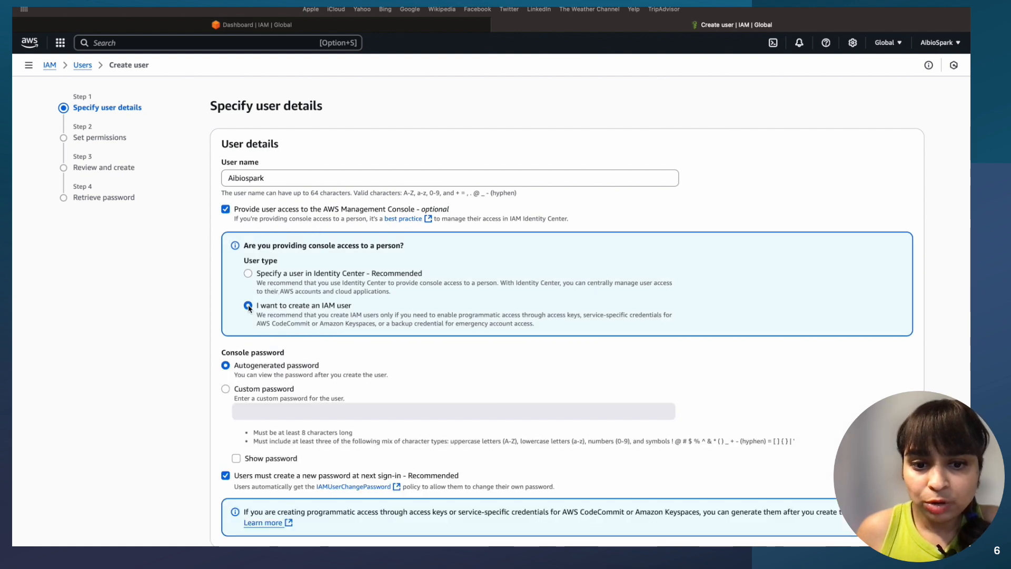
pyautogui.scroll(-2, 419, 273)
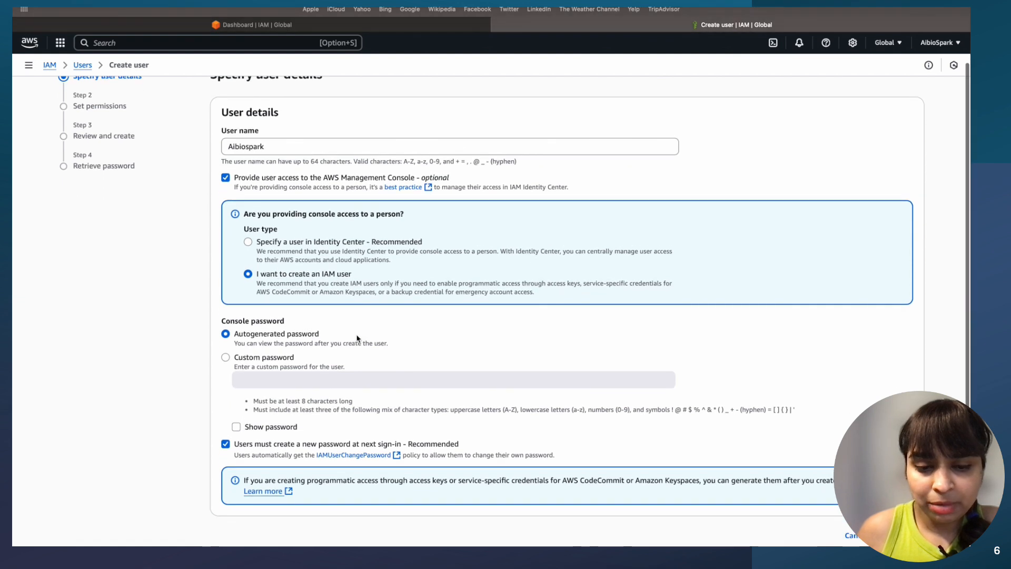
pyautogui.click(226, 357)
pyautogui.scroll(-1, 245, 360)
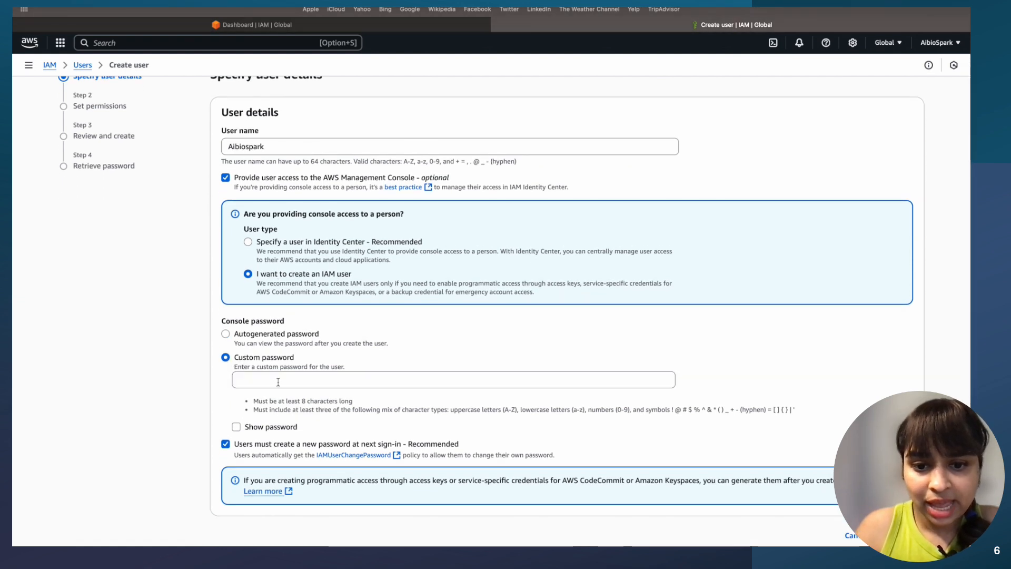
pyautogui.click(495, 368)
pyautogui.click(490, 355)
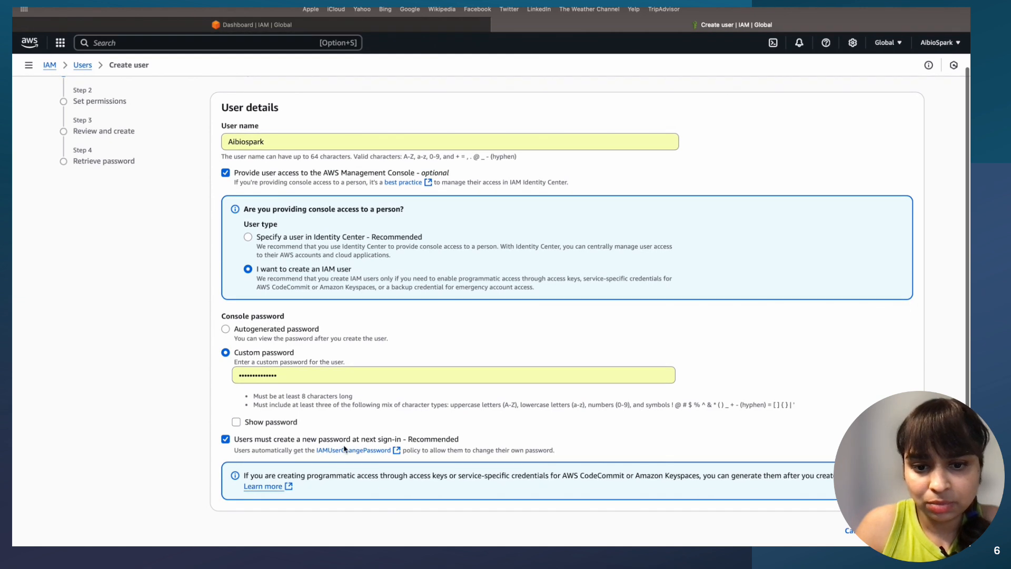
pyautogui.click(226, 439)
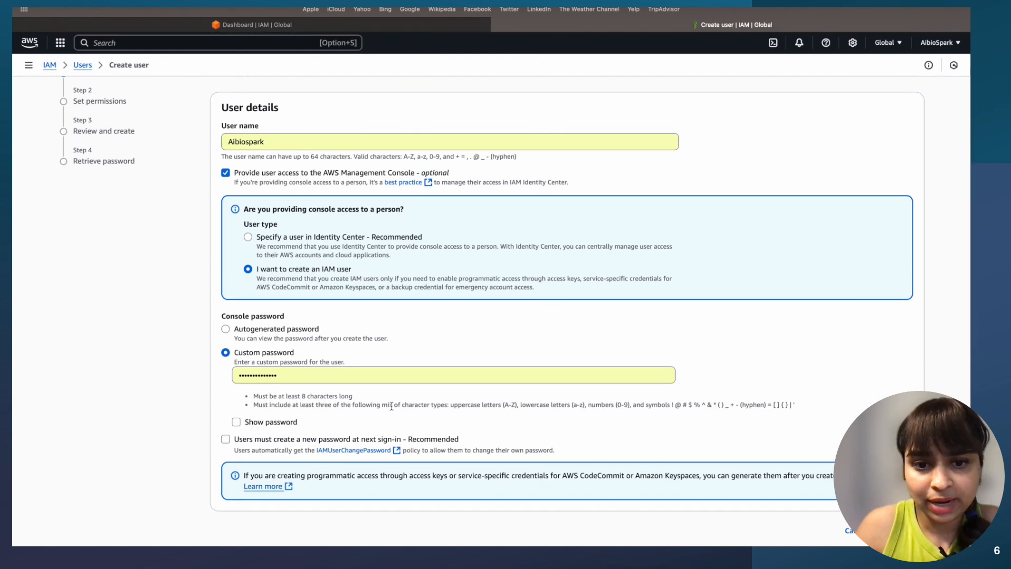
pyautogui.click(904, 530)
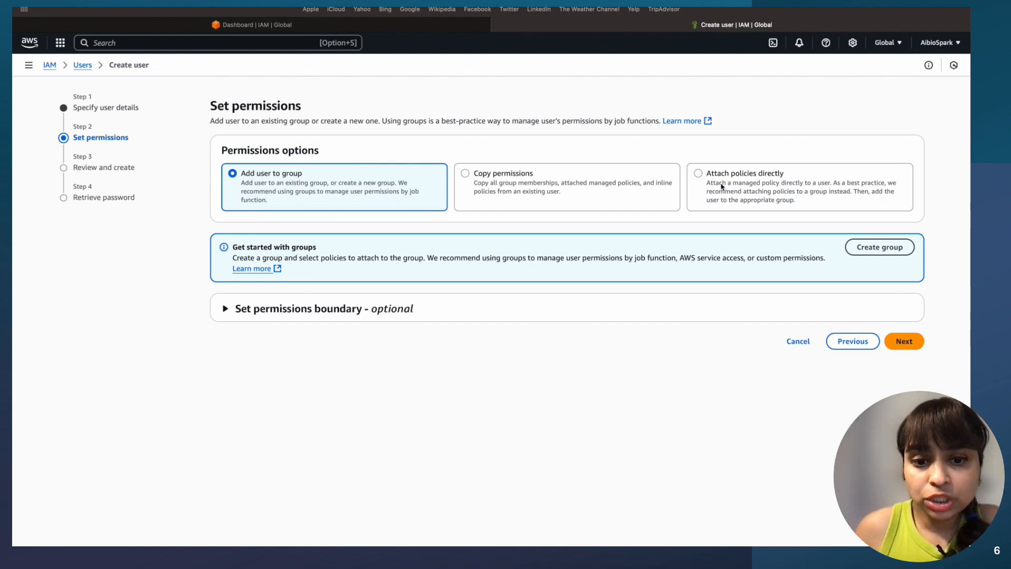
# Attach the AdministratorAccess policy directly to the new user and proceed to review.
pyautogui.click(698, 173)
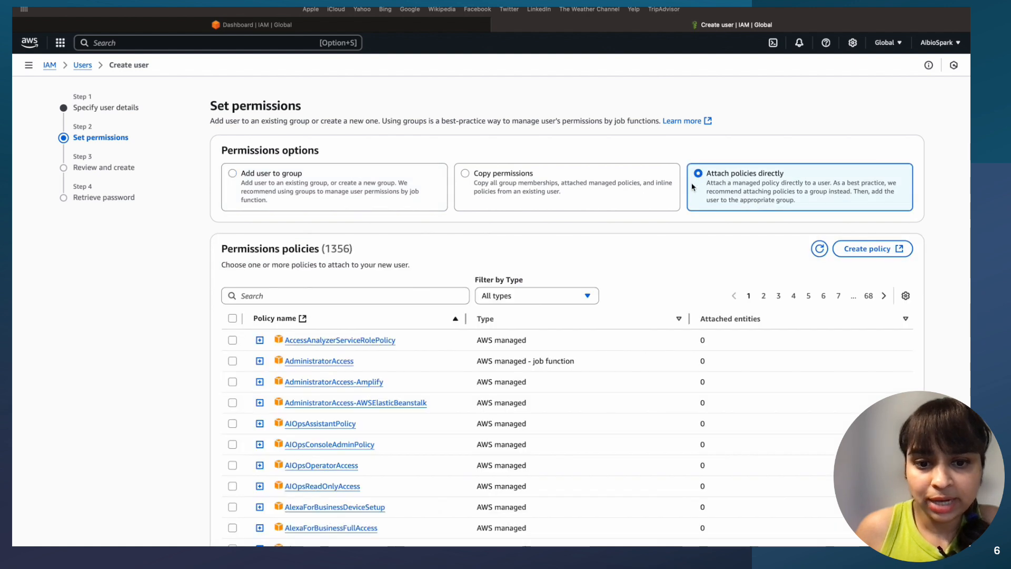
pyautogui.scroll(-1, 692, 185)
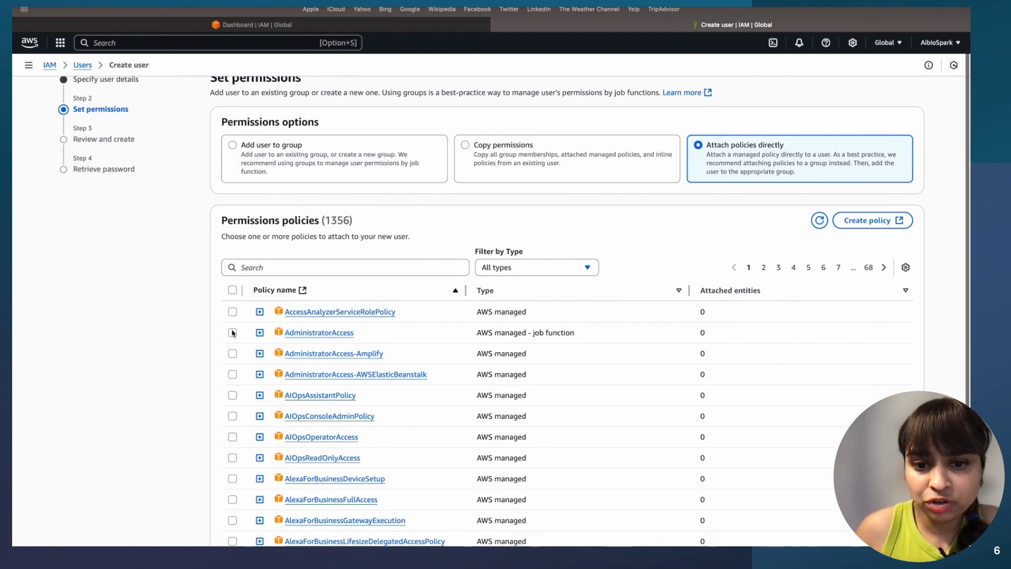
pyautogui.click(232, 333)
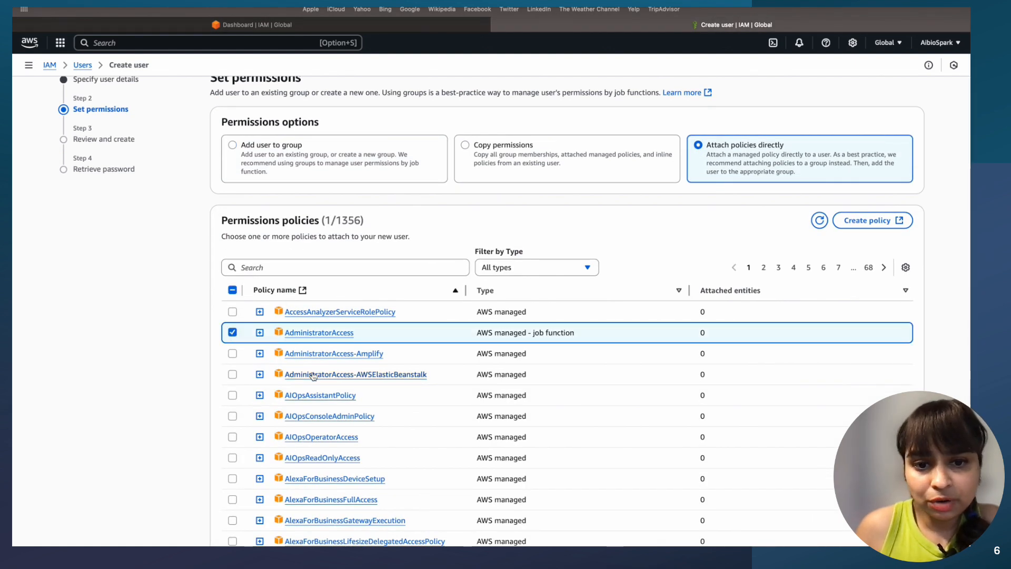
pyautogui.scroll(-2, 313, 375)
pyautogui.scroll(-6, 312, 376)
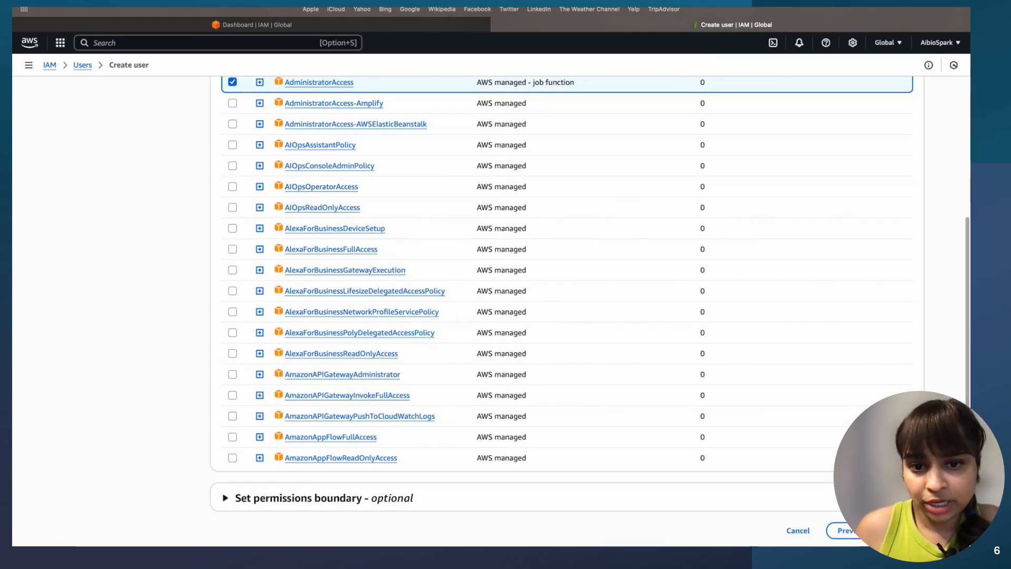
pyautogui.scroll(-1, 591, 514)
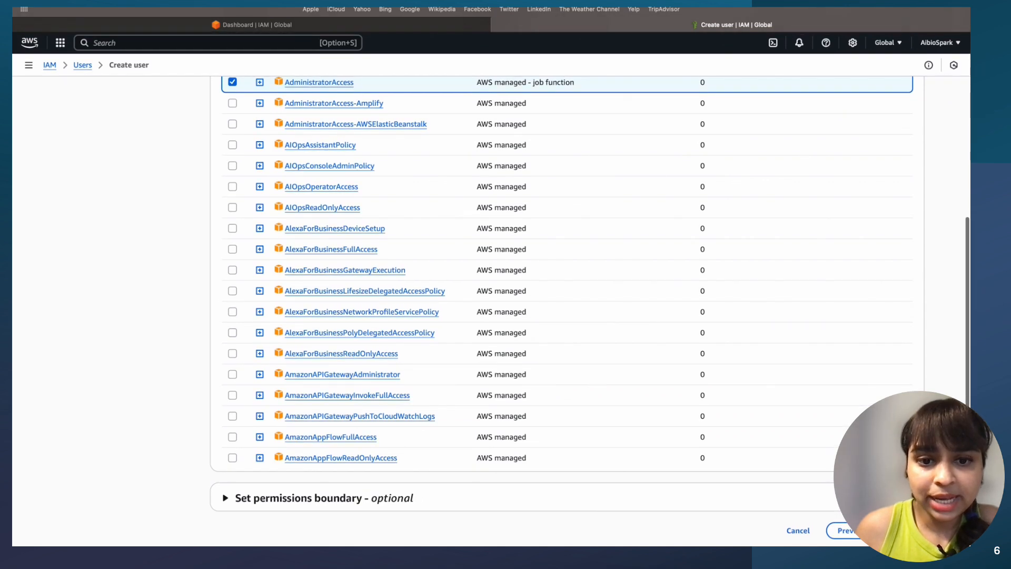
pyautogui.click(903, 530)
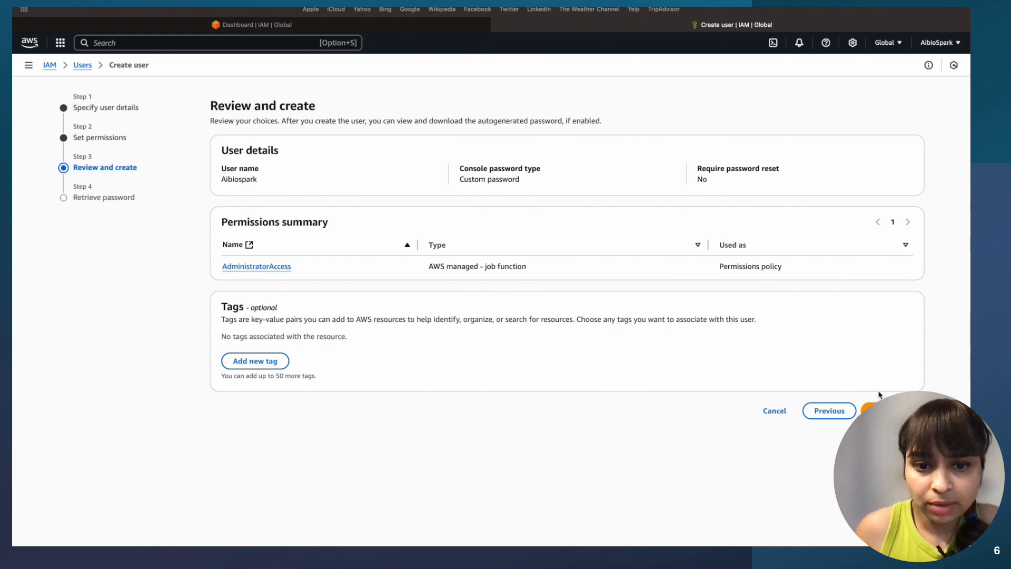
# Create the 'Aibiospar' user and return to the Users list.
pyautogui.click(895, 411)
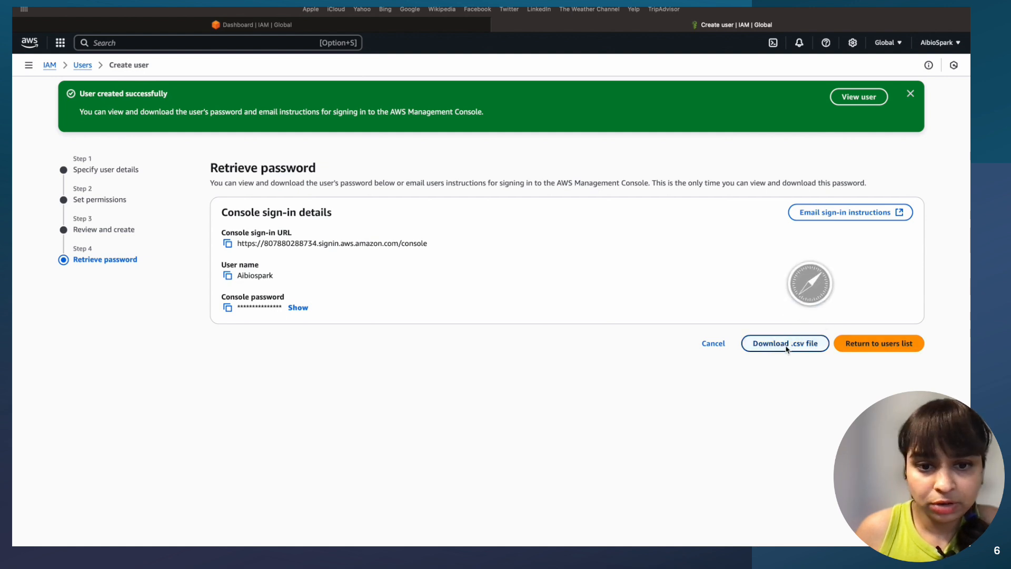
pyautogui.click(898, 343)
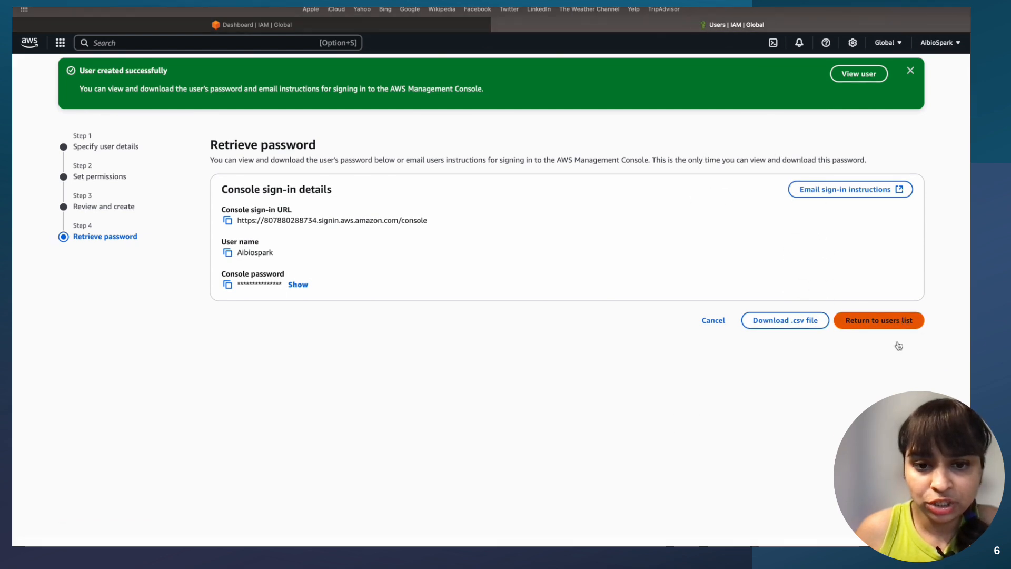
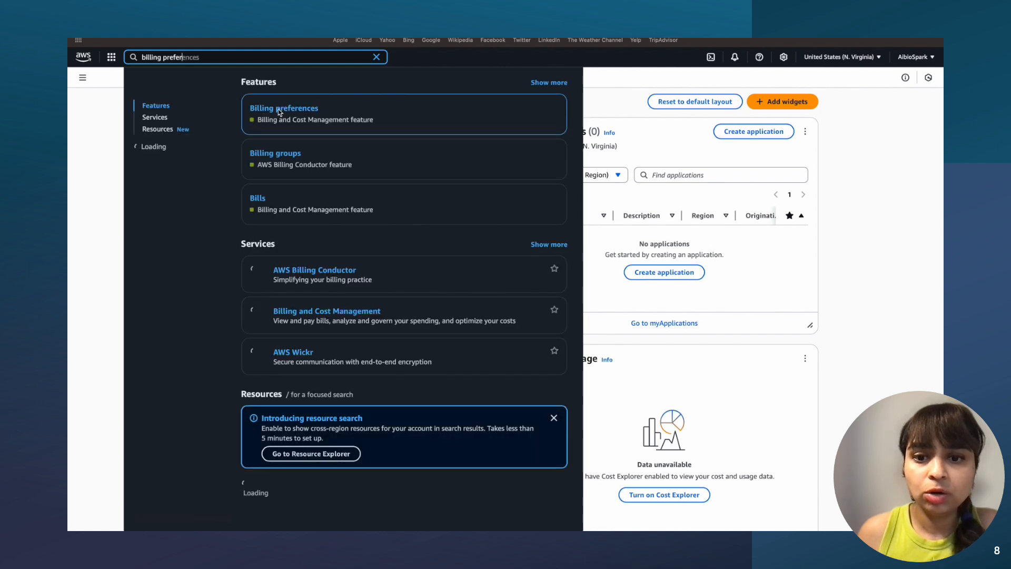
# Enable AWS Free Tier alerts and CloudWatch billing alerts in Billing preferences and save.
pyautogui.click(279, 112)
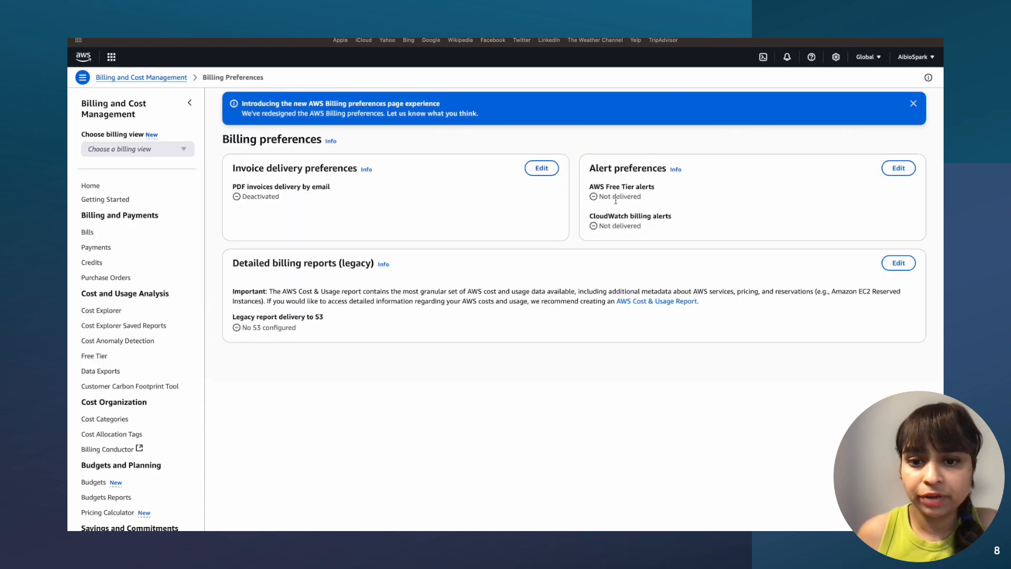
pyautogui.click(898, 168)
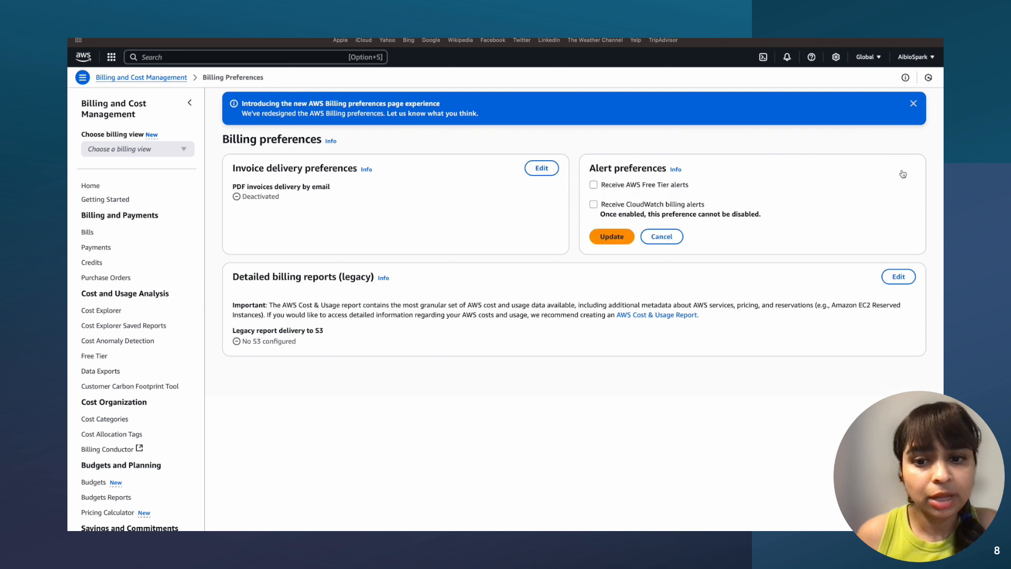
pyautogui.click(658, 185)
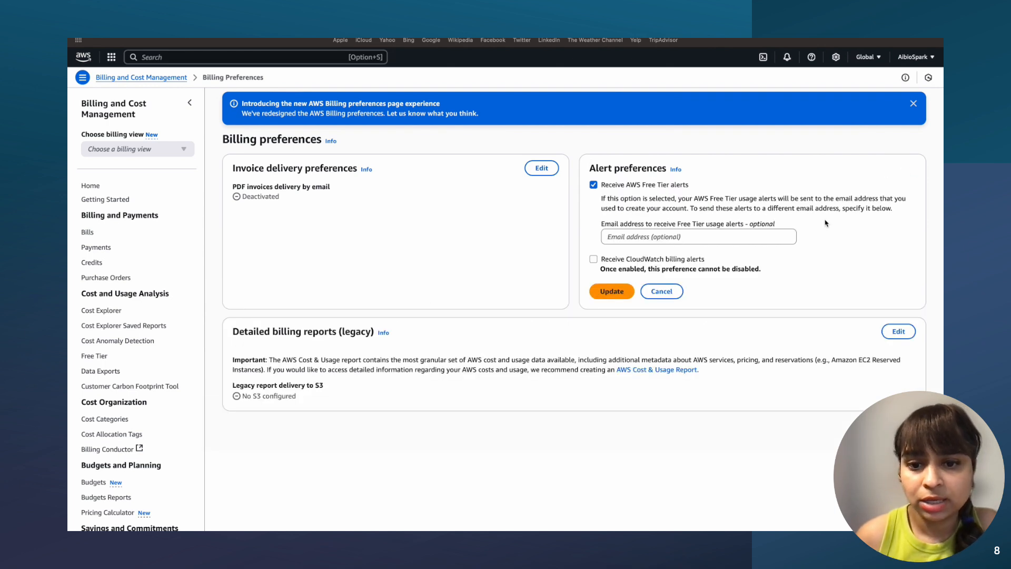
pyautogui.moveTo(676, 199); pyautogui.dragTo(837, 209)
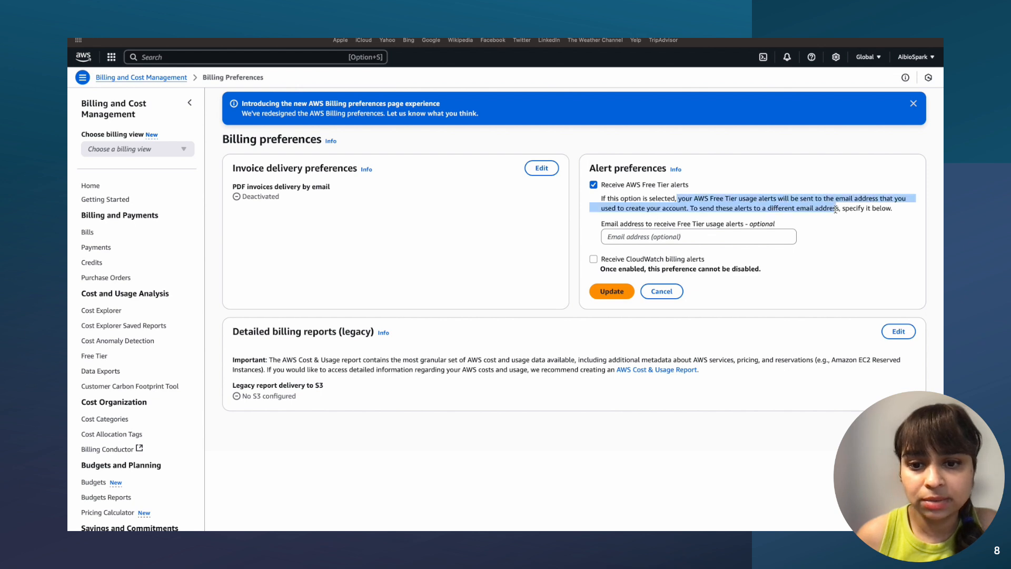
pyautogui.click(837, 208)
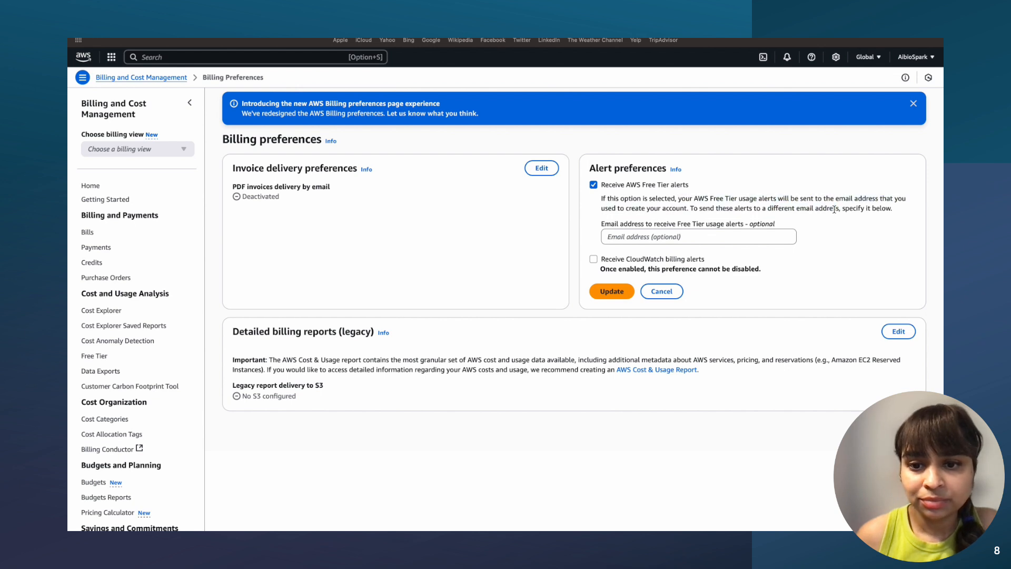
pyautogui.click(594, 261)
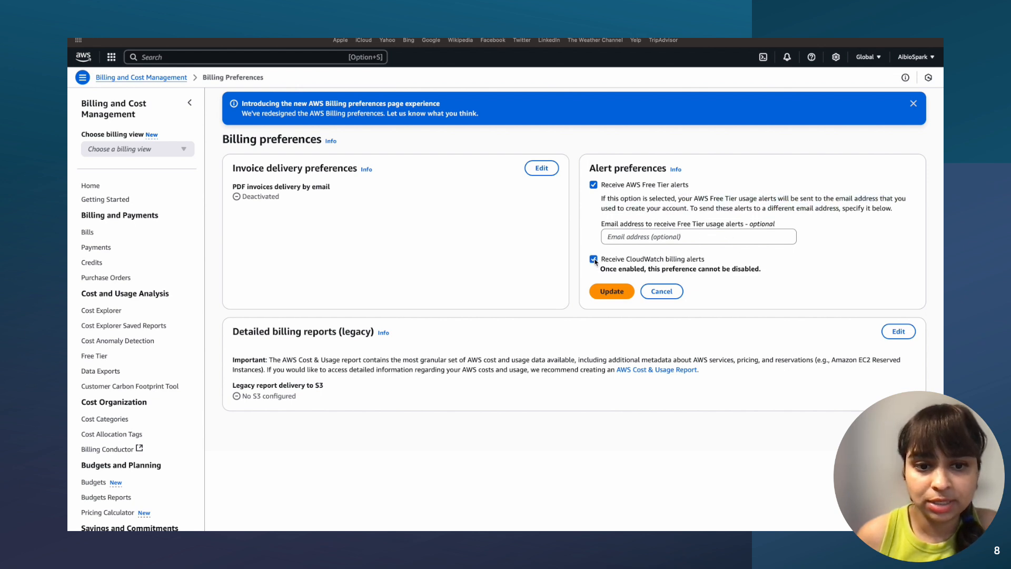
pyautogui.click(611, 292)
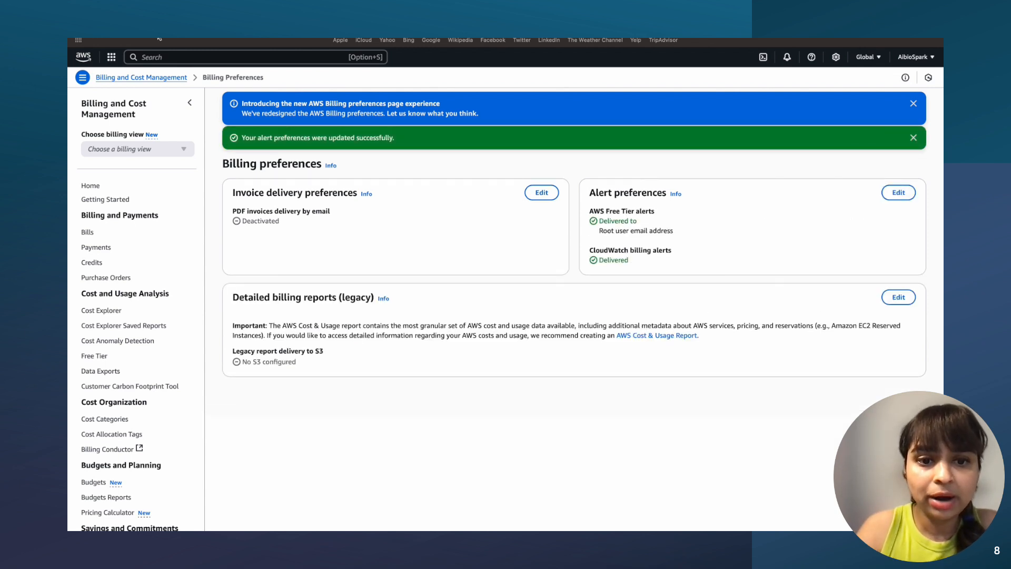
pyautogui.click(173, 57)
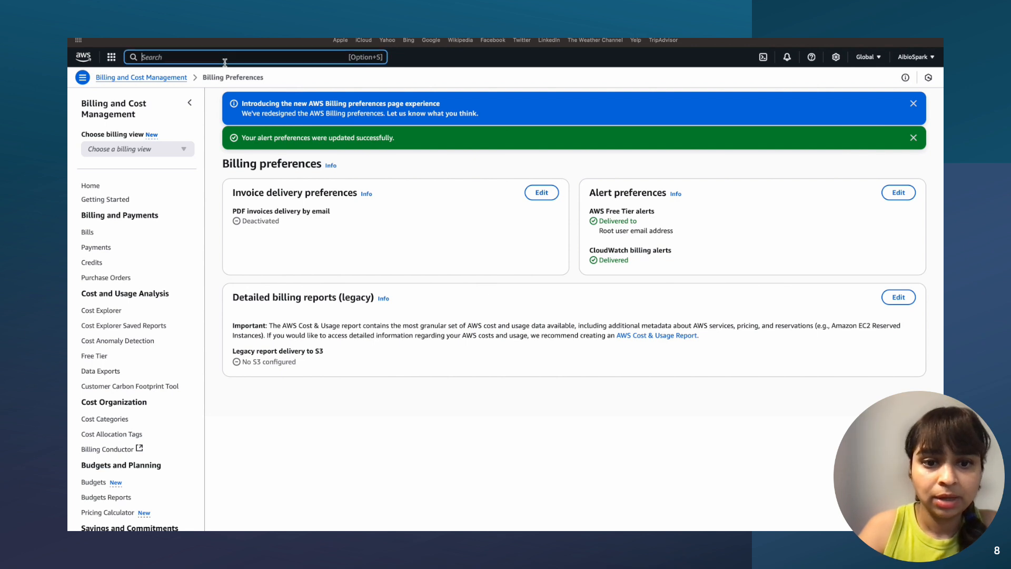
# Search for 'cloudwatch', open CloudWatch and go to the Billing alarms list under Alarms.
pyautogui.write('clo')
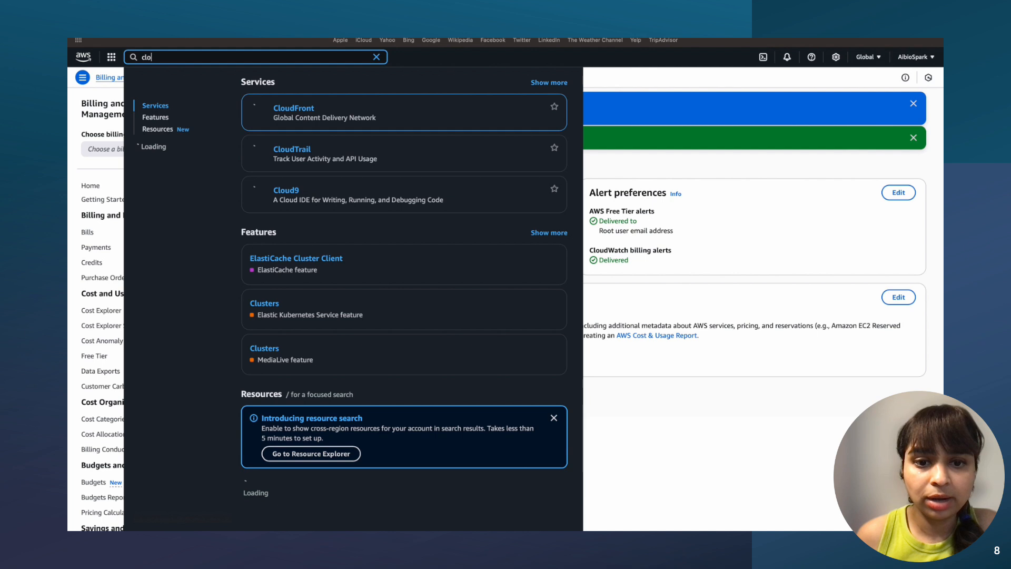
pyautogui.write('udw')
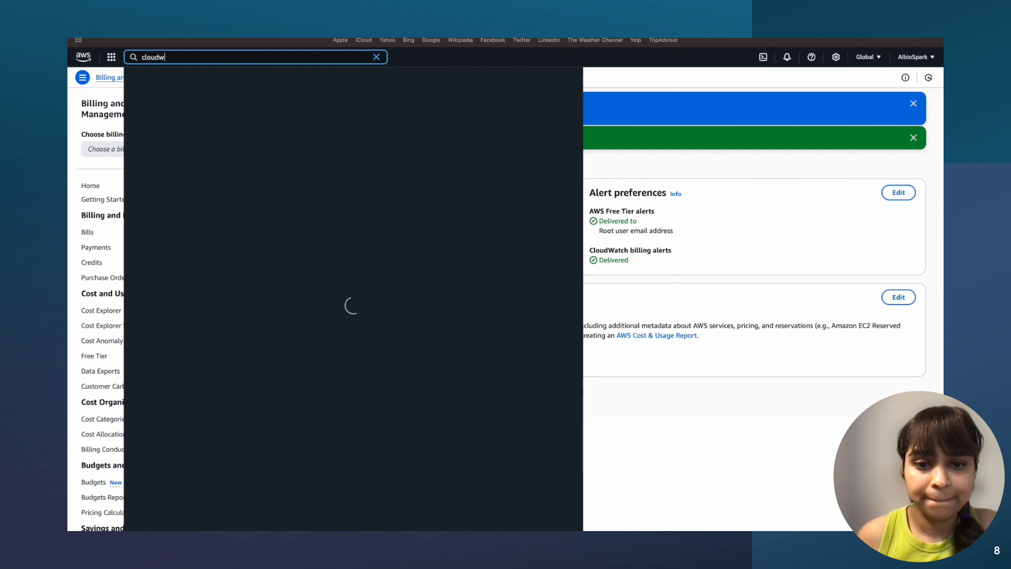
pyautogui.write('atch')
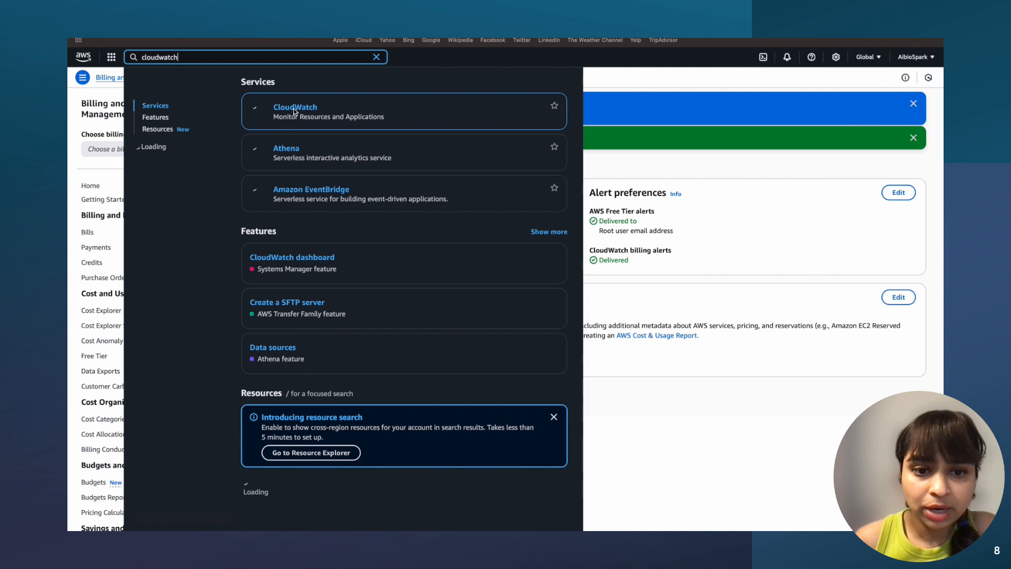
pyautogui.click(294, 108)
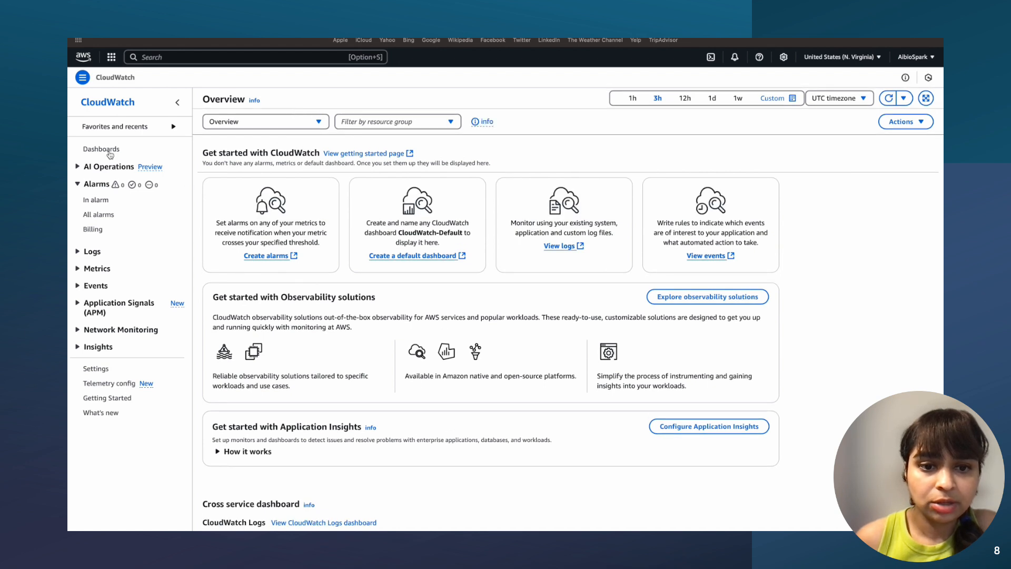
pyautogui.click(79, 185)
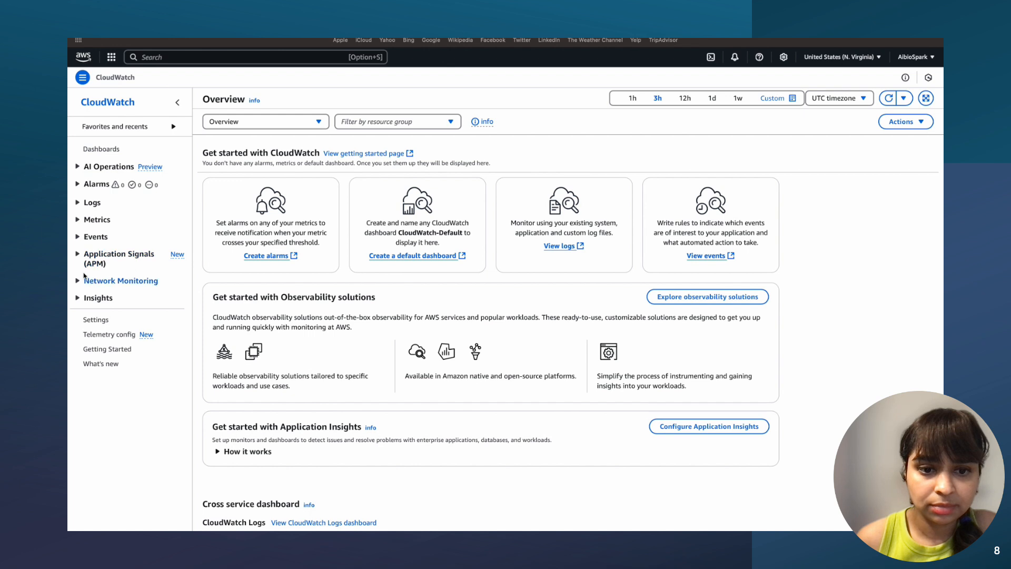
pyautogui.click(78, 185)
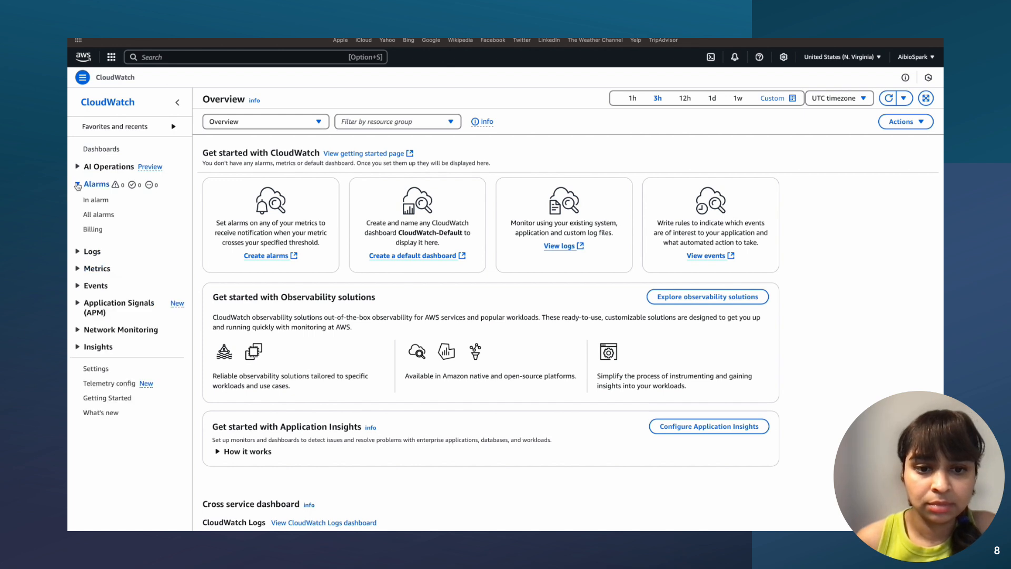
pyautogui.click(89, 230)
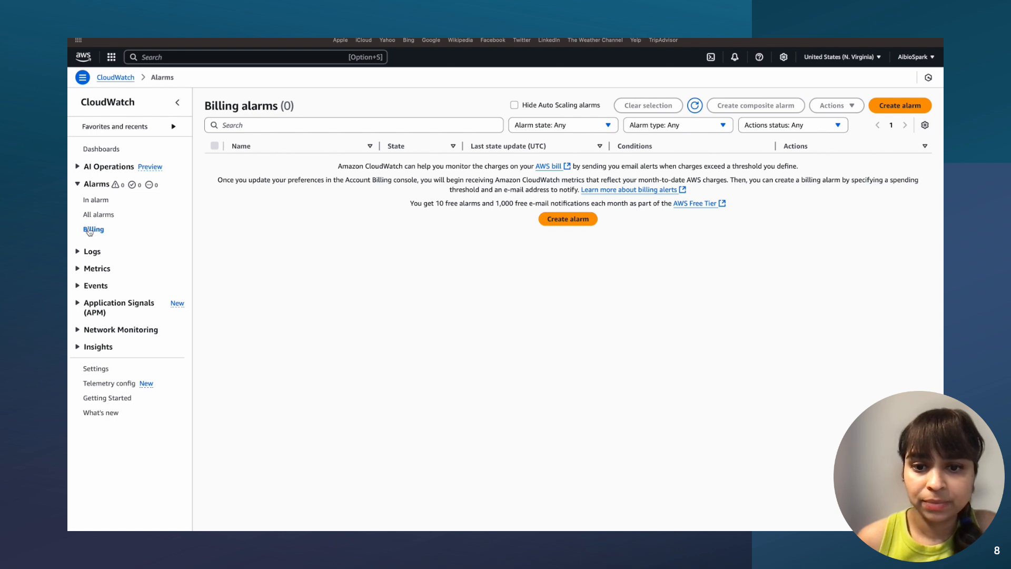
# Start a new billing alarm on EstimatedCharges, leaving the AWS region unchanged.
pyautogui.click(577, 222)
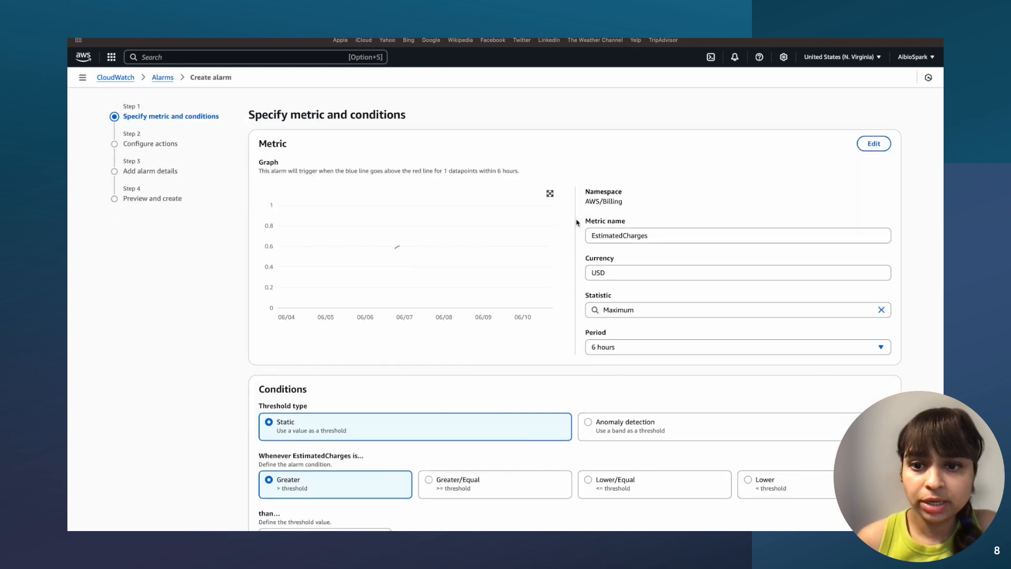
pyautogui.scroll(-2, 493, 296)
pyautogui.scroll(1, 493, 295)
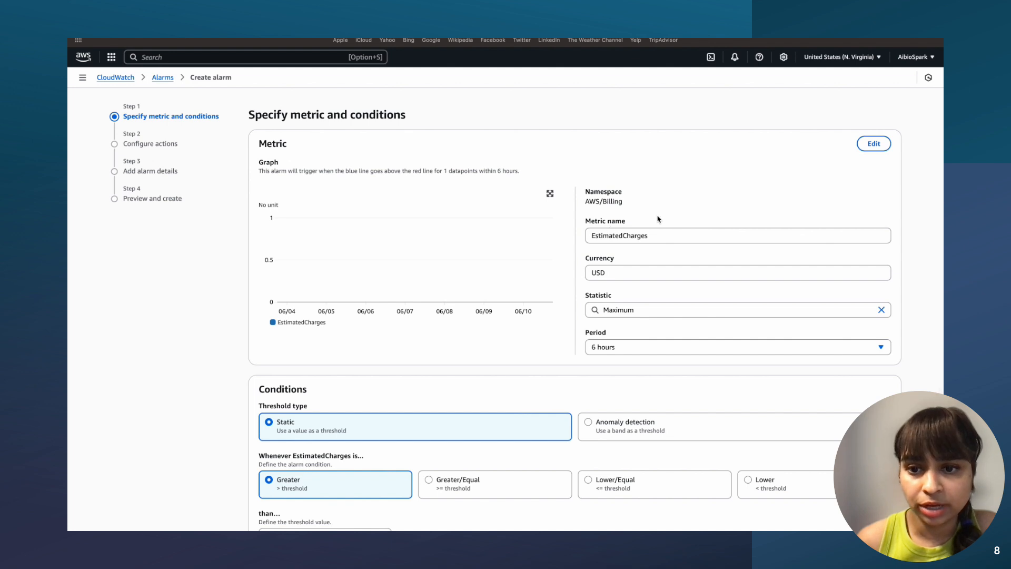
pyautogui.click(848, 59)
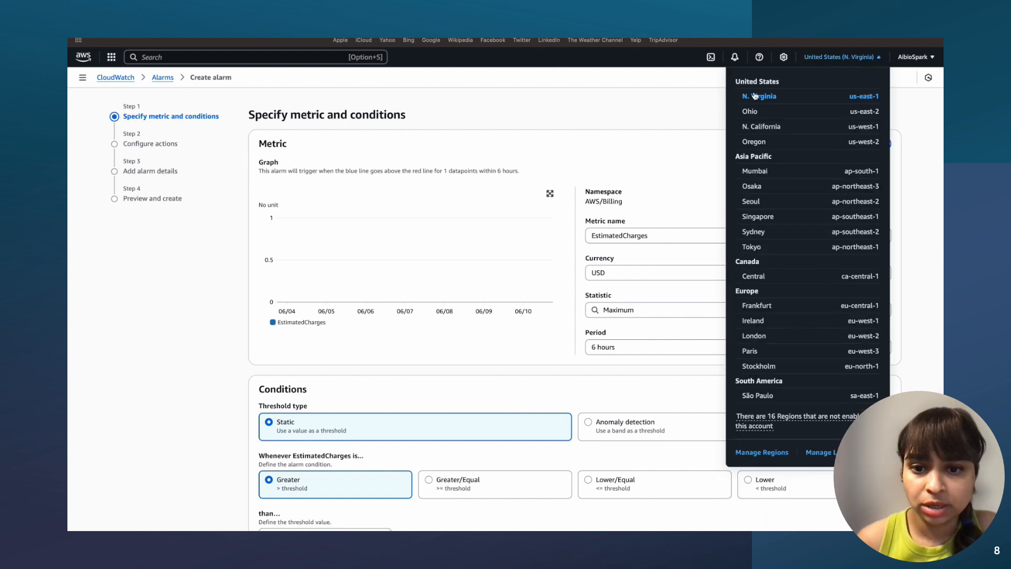
pyautogui.click(645, 106)
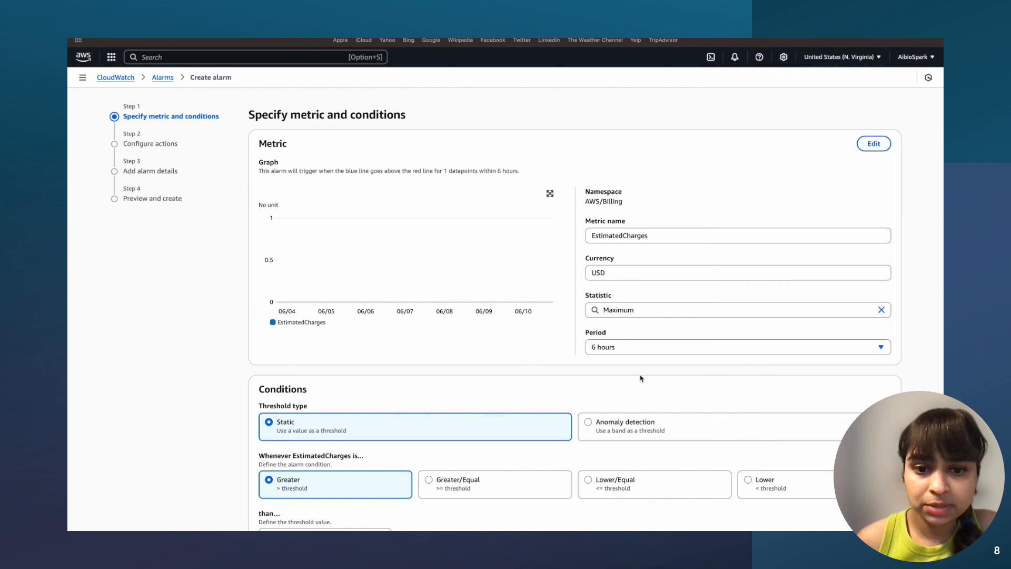
pyautogui.scroll(-1, 641, 378)
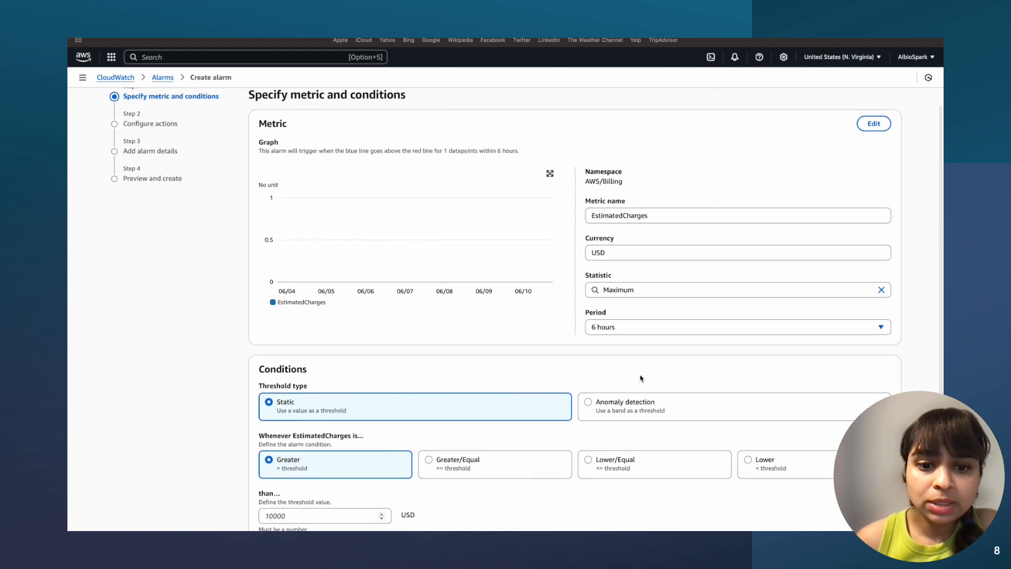
pyautogui.scroll(-2, 640, 378)
# Set the static Greater threshold to 10 USD and continue to the actions step.
pyautogui.click(311, 464)
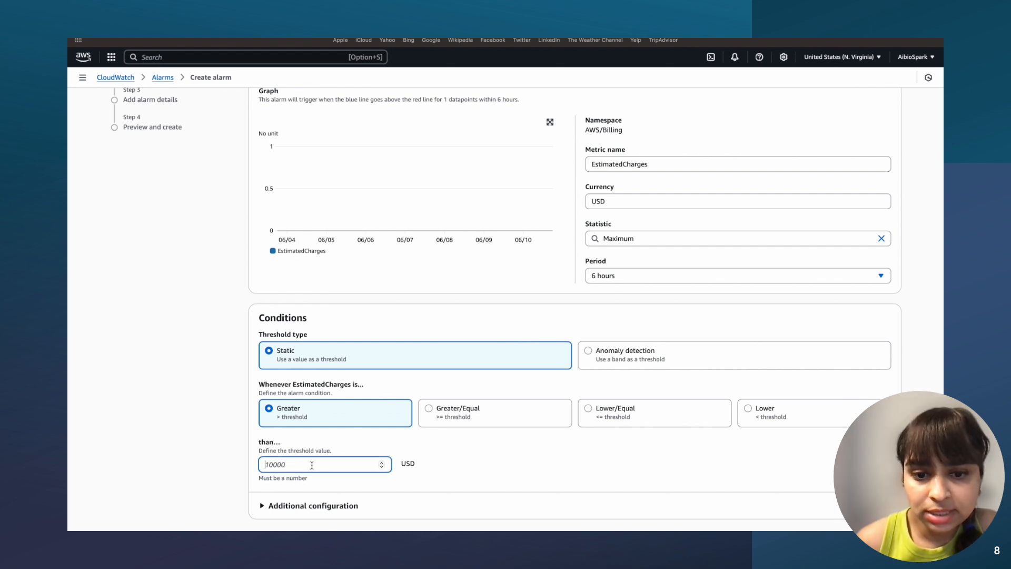
pyautogui.write('10')
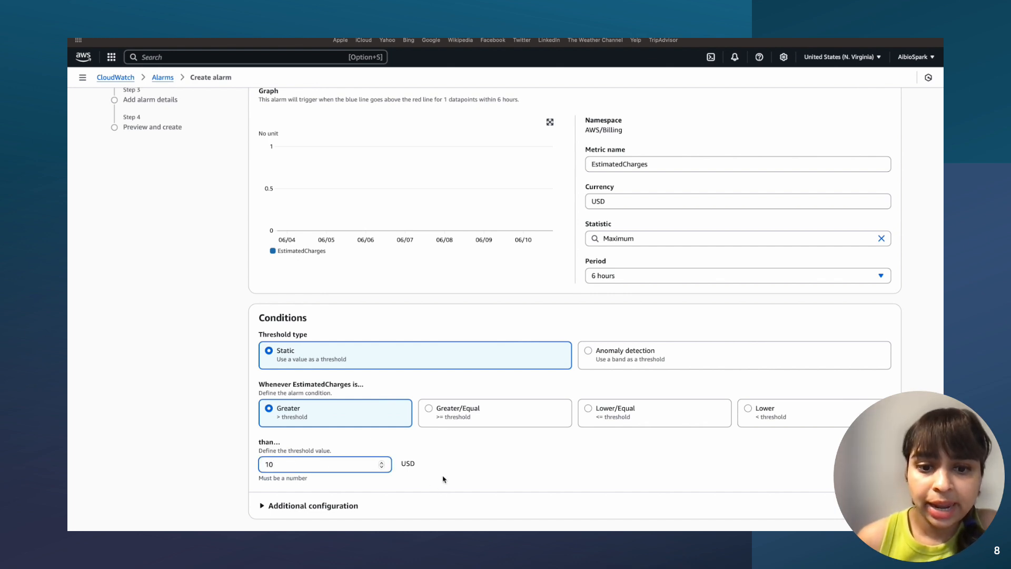
pyautogui.scroll(-1, 263, 477)
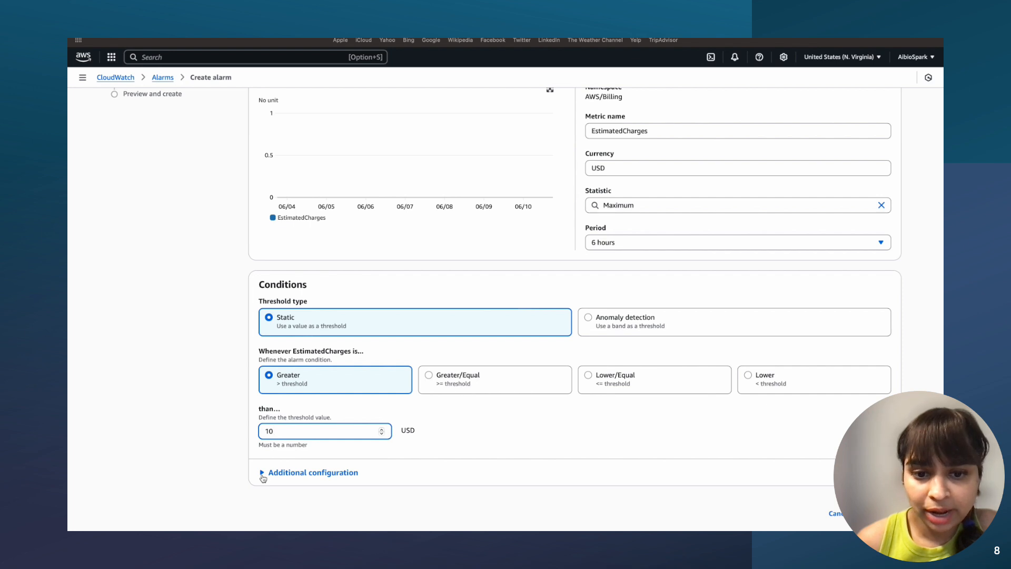
pyautogui.click(263, 474)
pyautogui.scroll(-3, 346, 443)
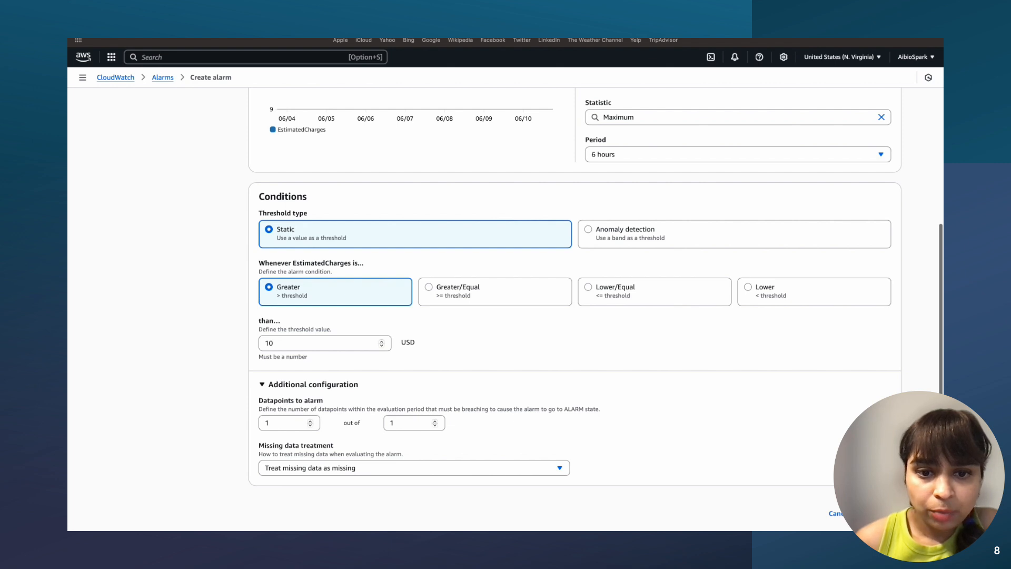
pyautogui.click(882, 514)
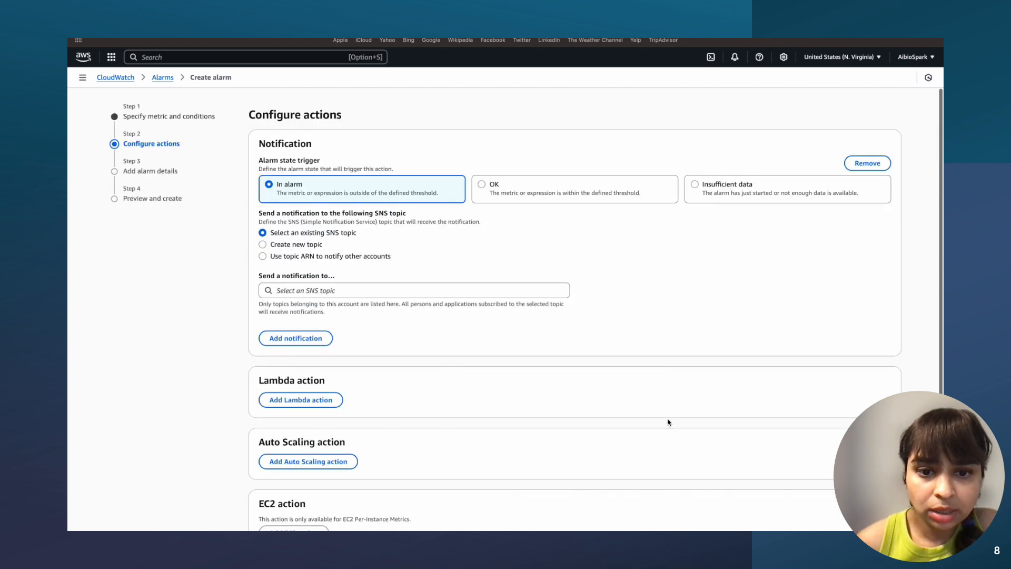
# Keep the new SNS topic name 'Billing_alarm' and the notification email endpoint unchanged.
pyautogui.scroll(-4, 578, 347)
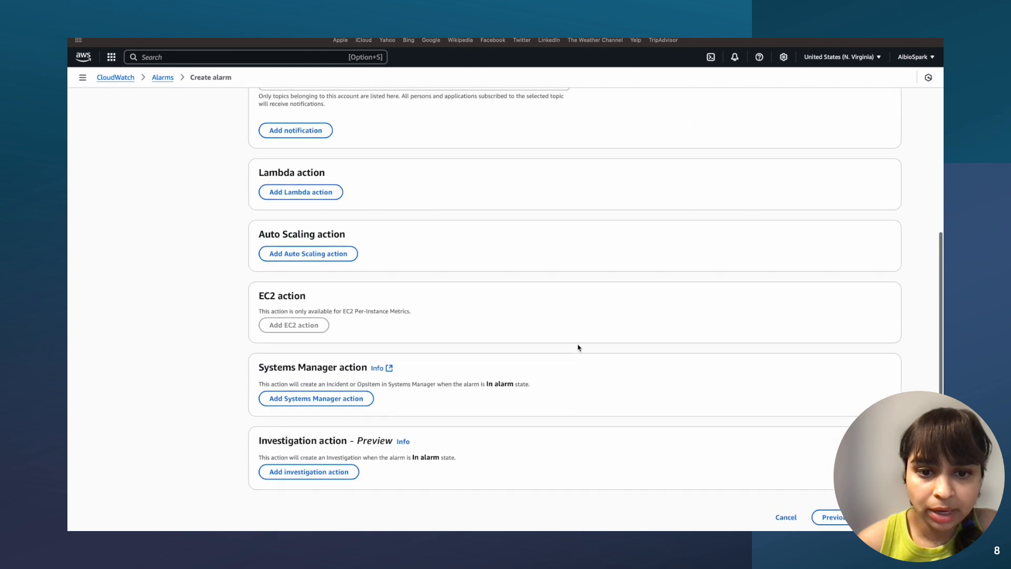
pyautogui.scroll(5, 577, 347)
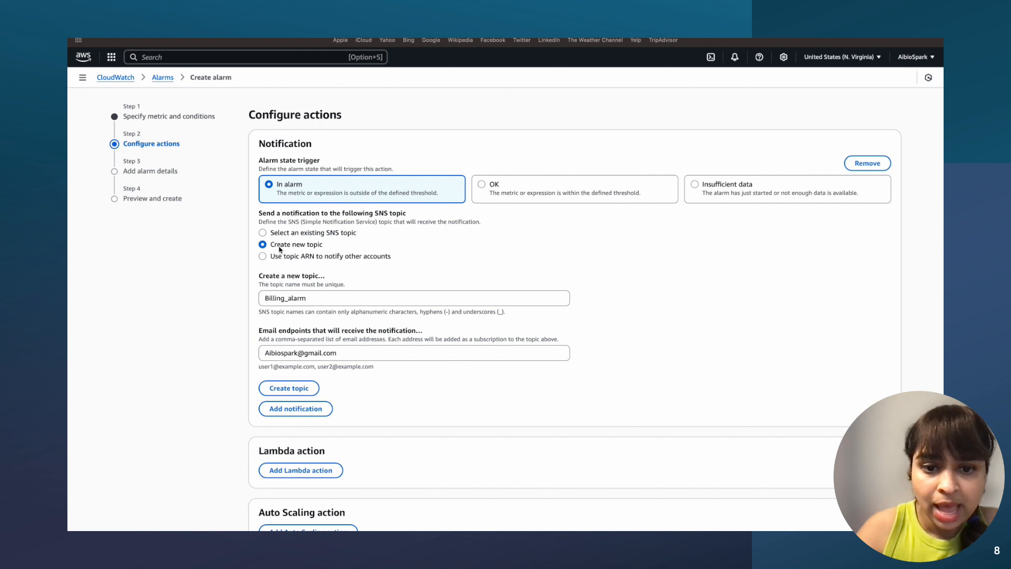
pyautogui.scroll(-1, 279, 249)
pyautogui.doubleClick(316, 256)
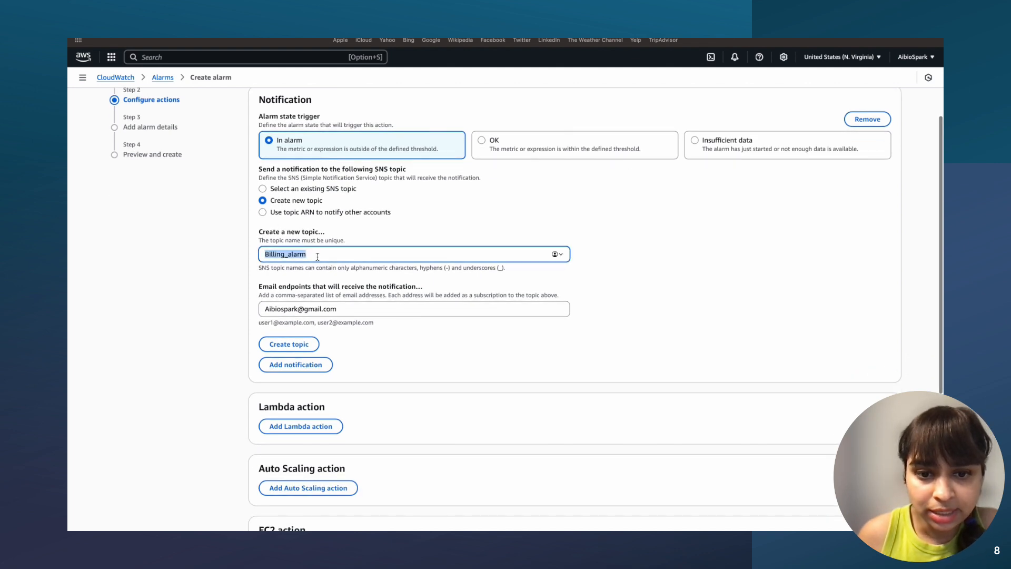
pyautogui.click(318, 254)
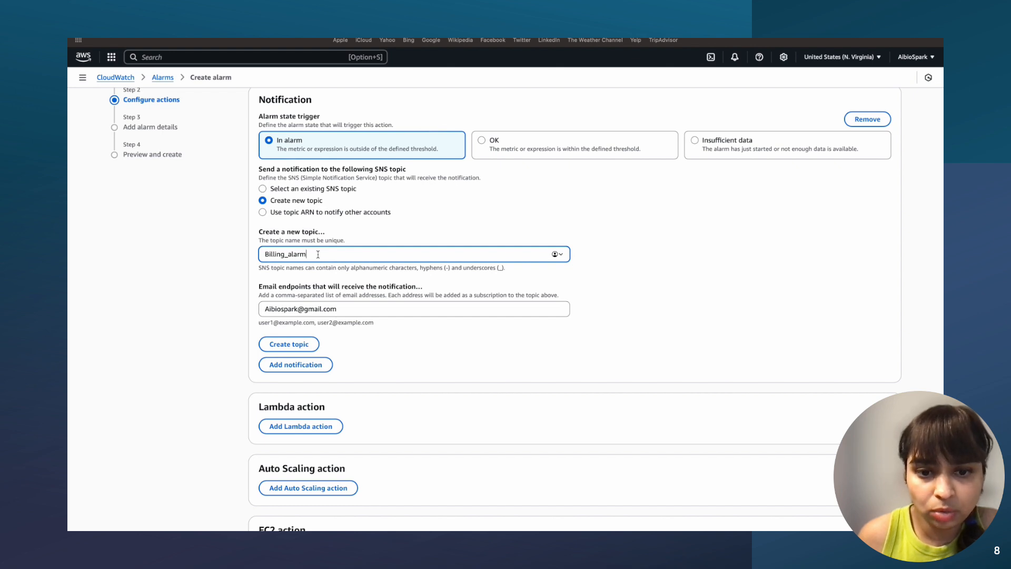
pyautogui.scroll(-1, 318, 255)
pyautogui.click(355, 277)
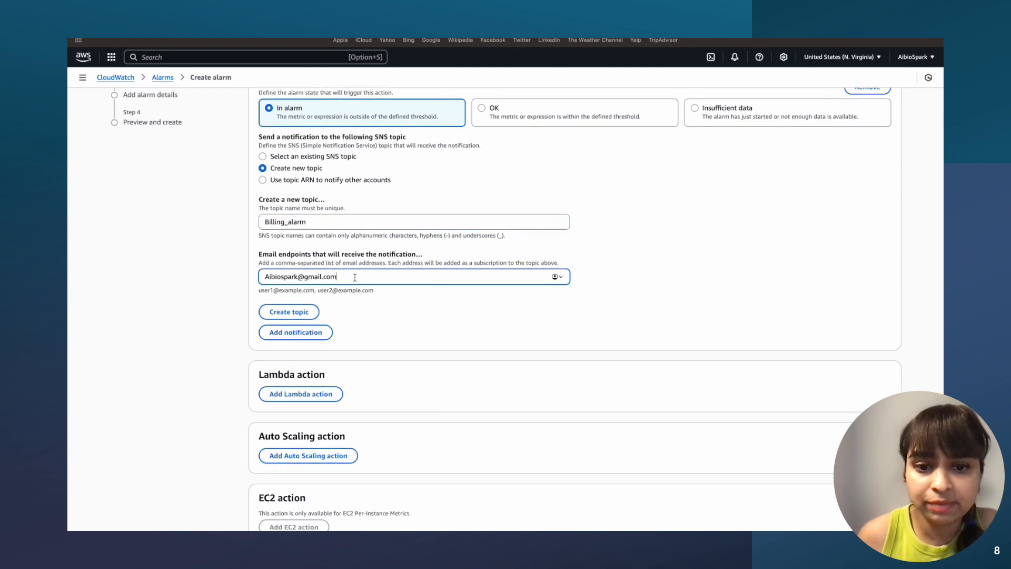
pyautogui.moveTo(355, 278); pyautogui.dragTo(256, 277)
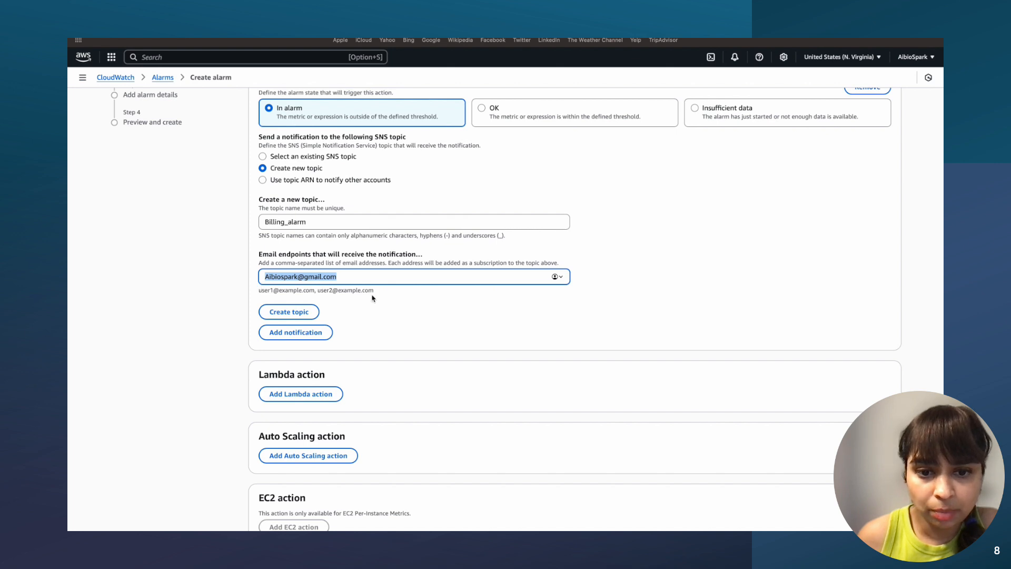
pyautogui.scroll(-1, 371, 298)
pyautogui.click(368, 260)
pyautogui.moveTo(368, 260); pyautogui.dragTo(264, 261)
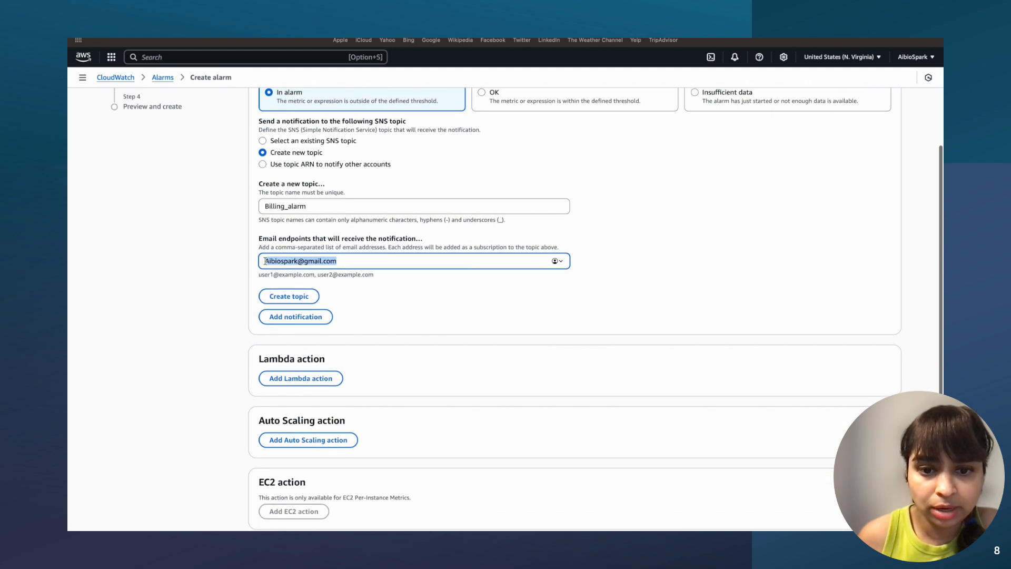
pyautogui.scroll(-1, 362, 300)
pyautogui.click(395, 240)
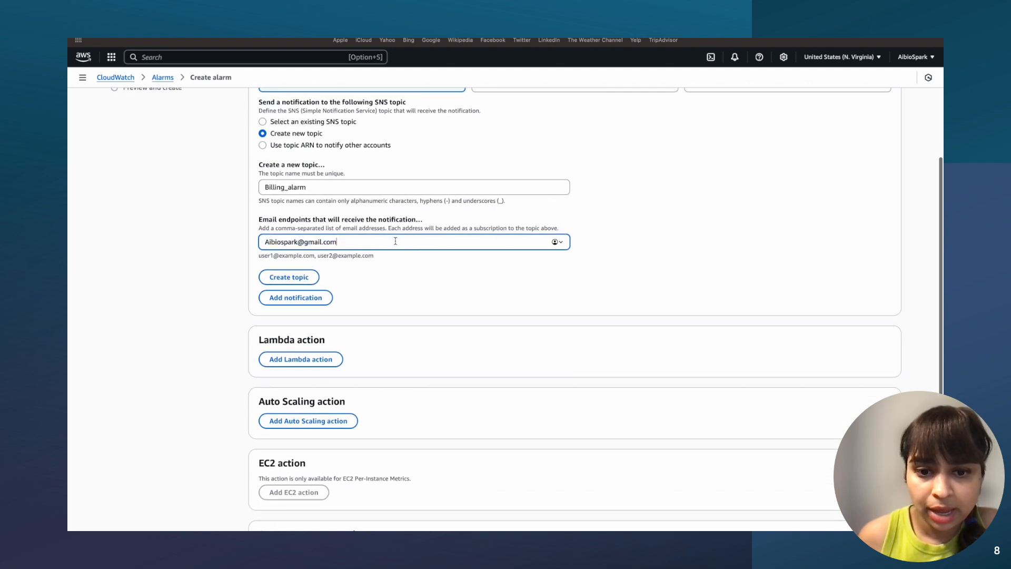
pyautogui.scroll(-3, 395, 240)
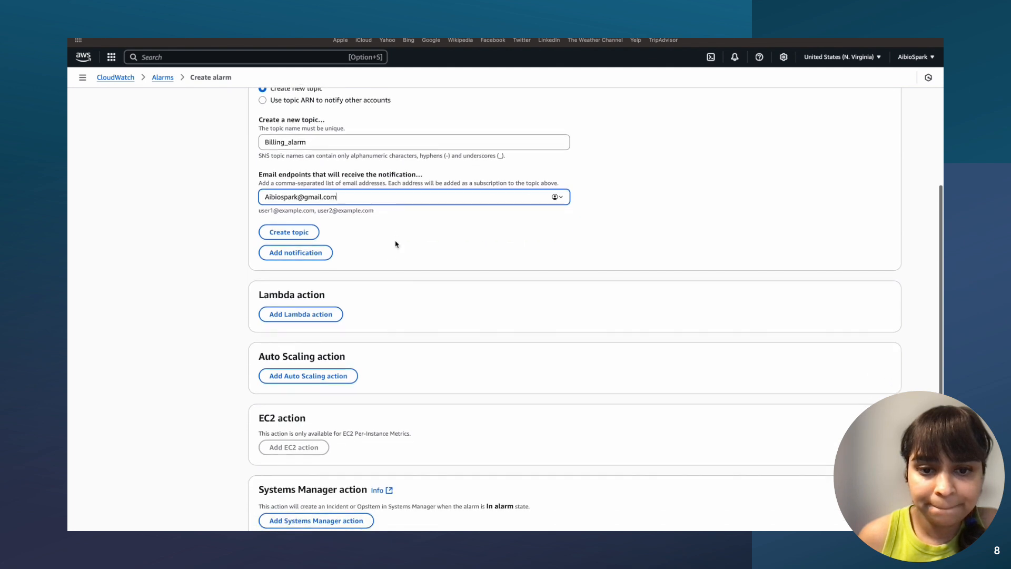
# Create the Billing_alarm SNS topic and continue to the alarm details step.
pyautogui.click(295, 237)
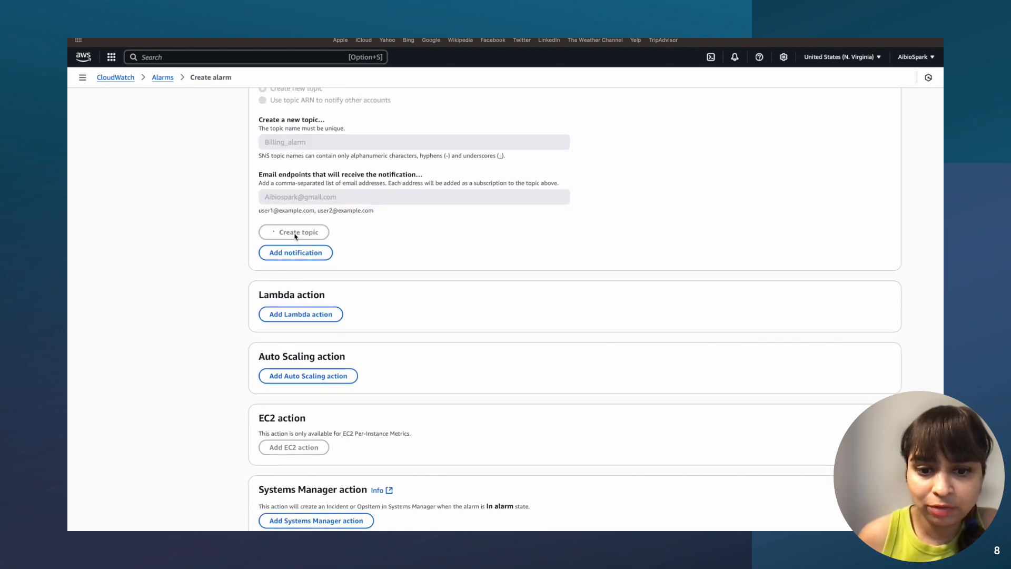
pyautogui.scroll(-3, 460, 264)
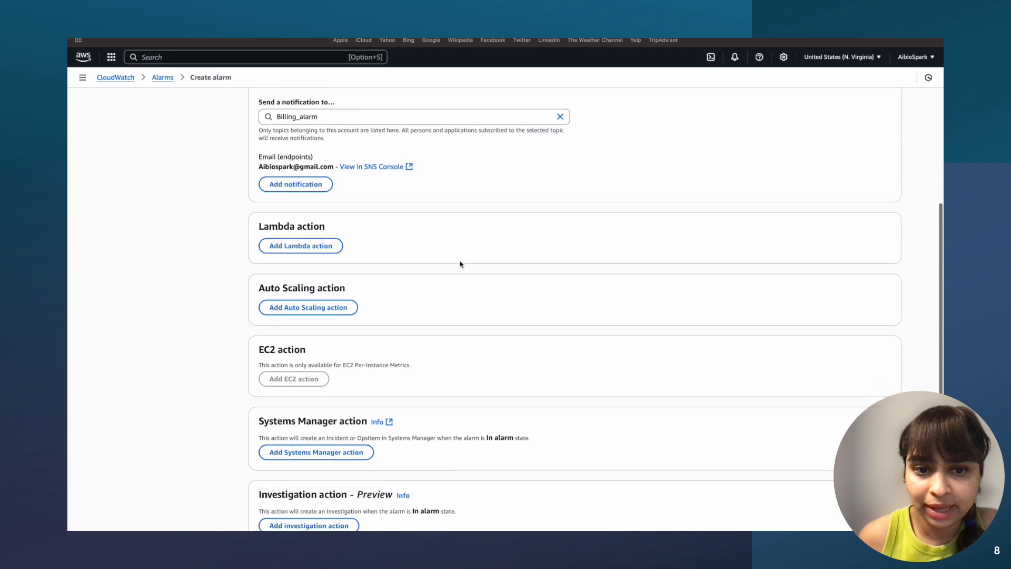
pyautogui.scroll(-1, 460, 264)
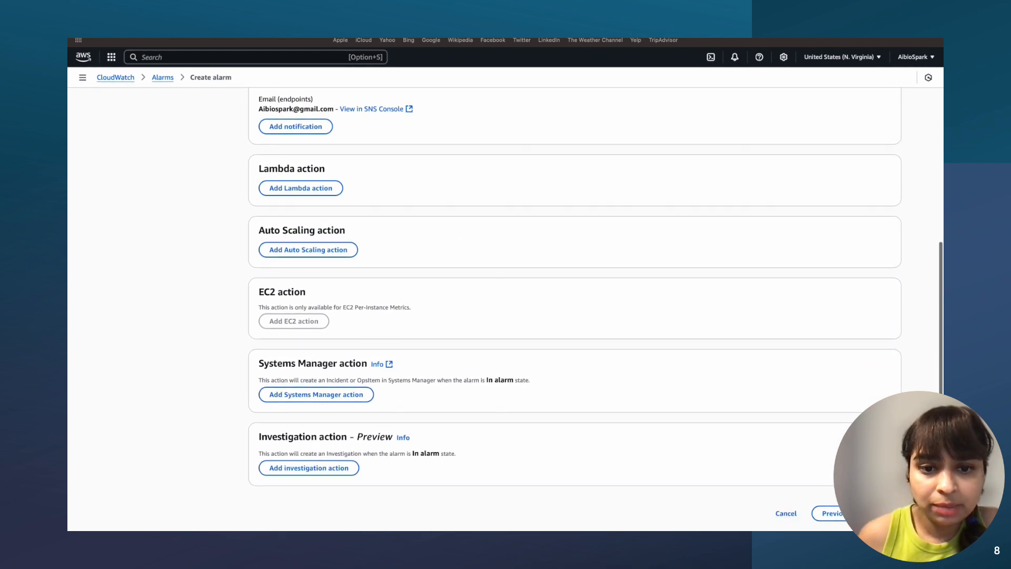
pyautogui.click(883, 513)
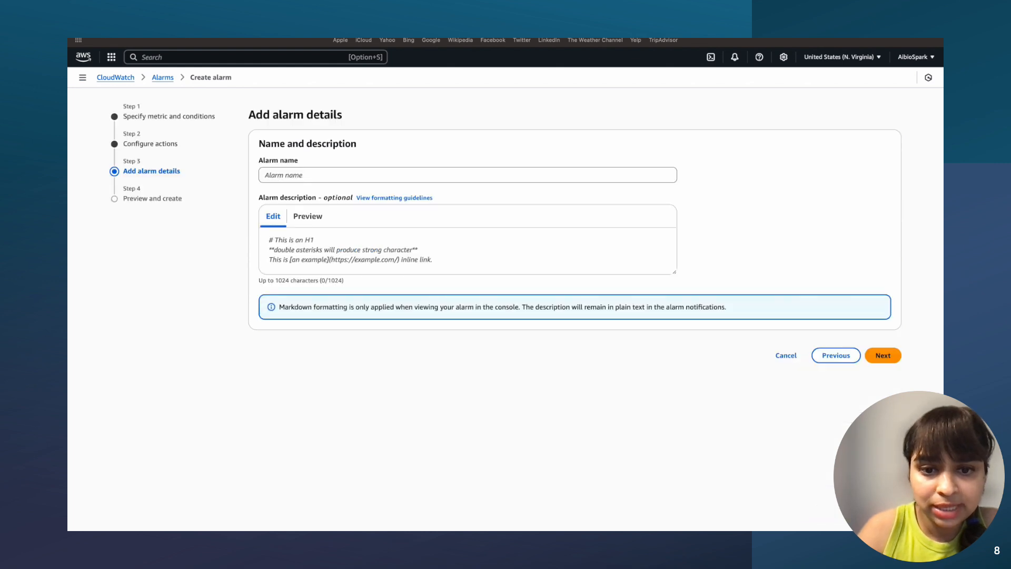
# Name the alarm 'Billing_alarm', review the EstimatedCharges > 10 preview, and create it.
pyautogui.click(320, 176)
pyautogui.write('B')
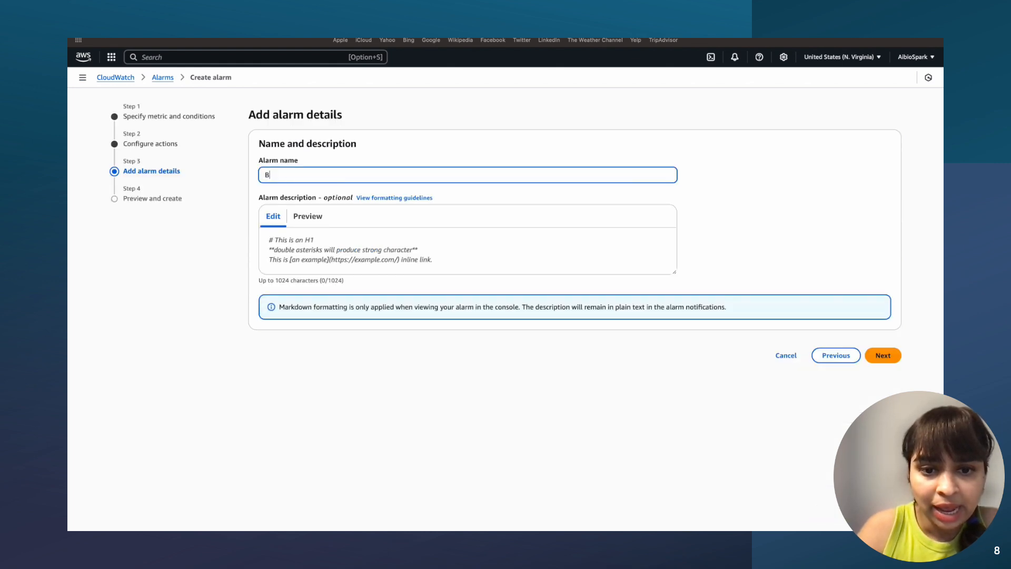
pyautogui.write('illing_alarm')
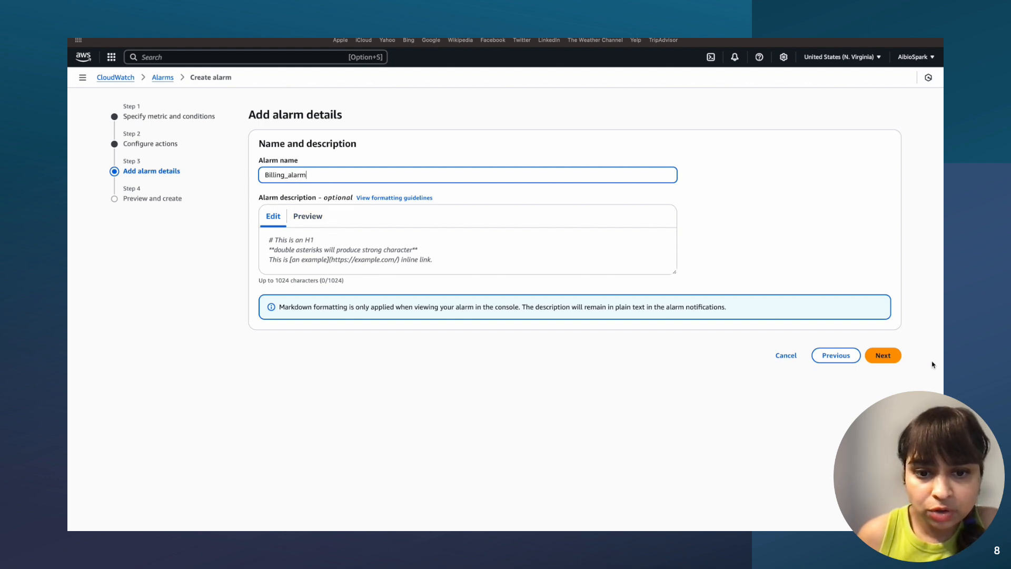
pyautogui.click(883, 355)
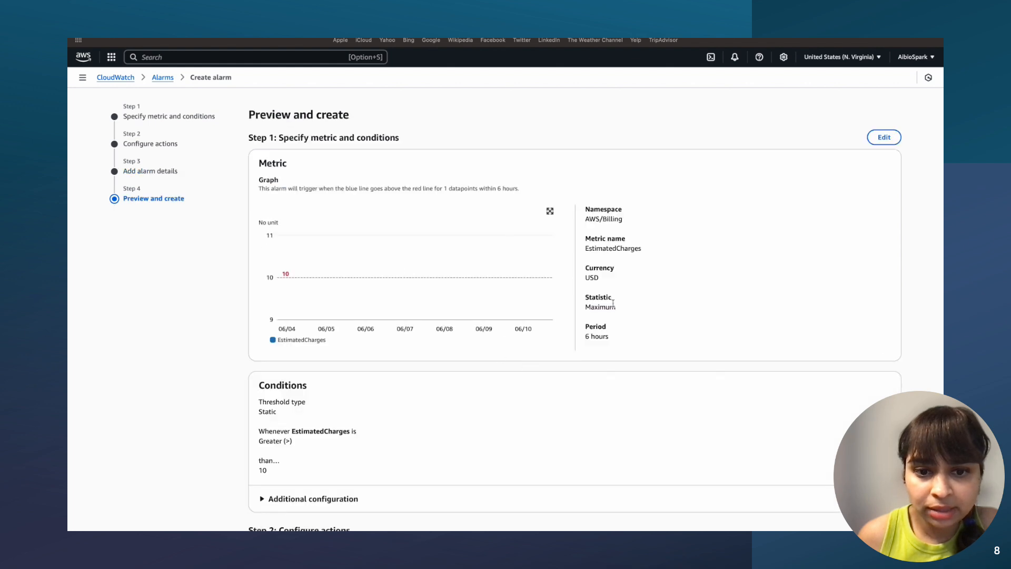
pyautogui.scroll(-5, 630, 284)
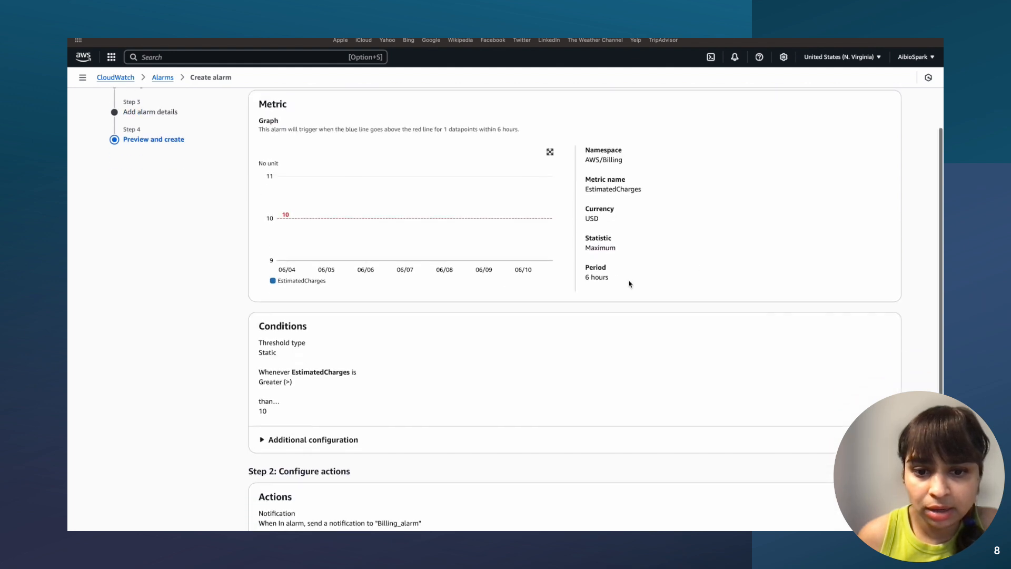
pyautogui.scroll(-1, 630, 285)
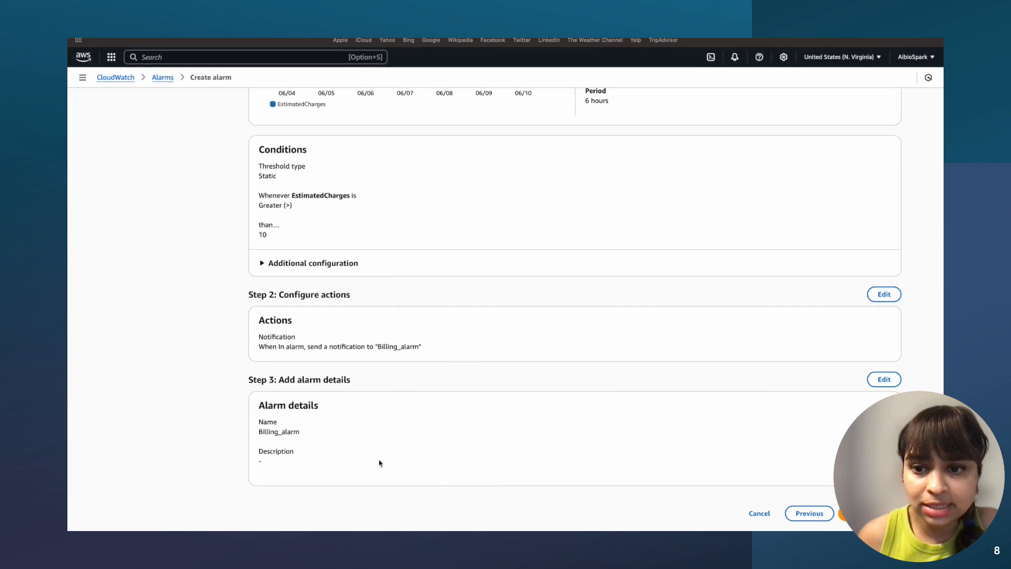
pyautogui.click(868, 512)
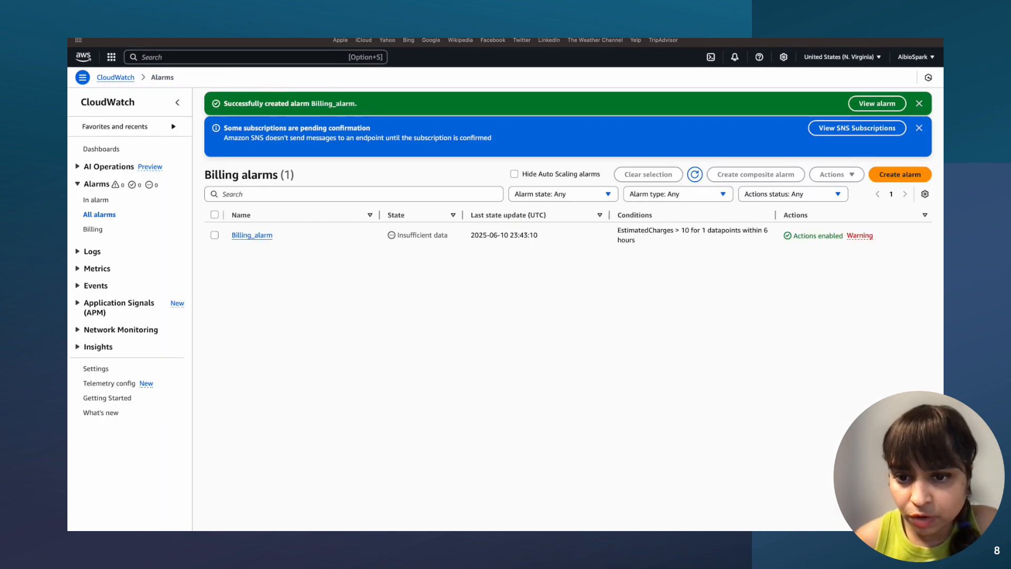
# Check the pending-subscription warning and refresh the list so Billing_alarm shows OK.
pyautogui.click(861, 235)
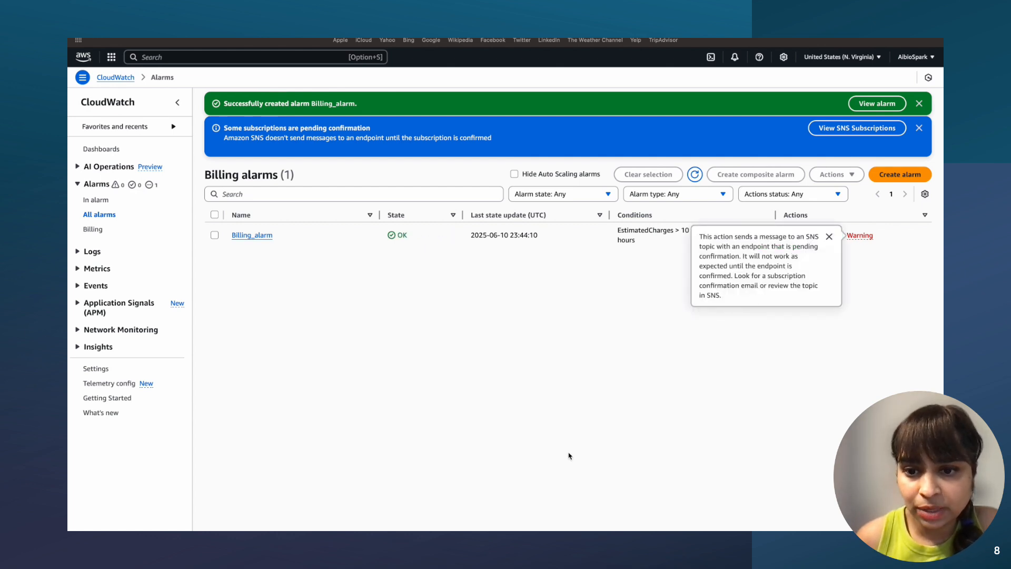
pyautogui.click(695, 175)
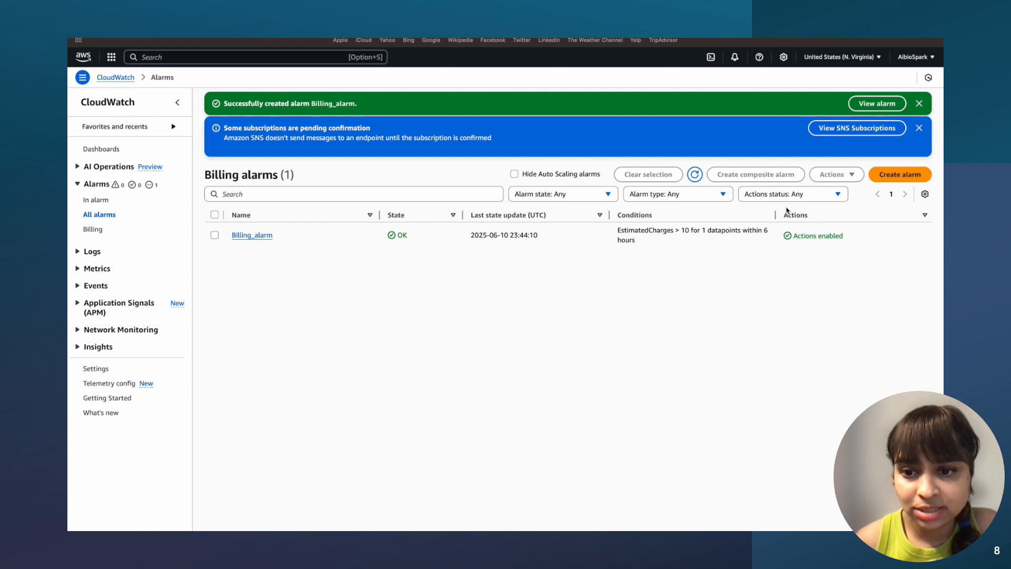
pyautogui.click(919, 58)
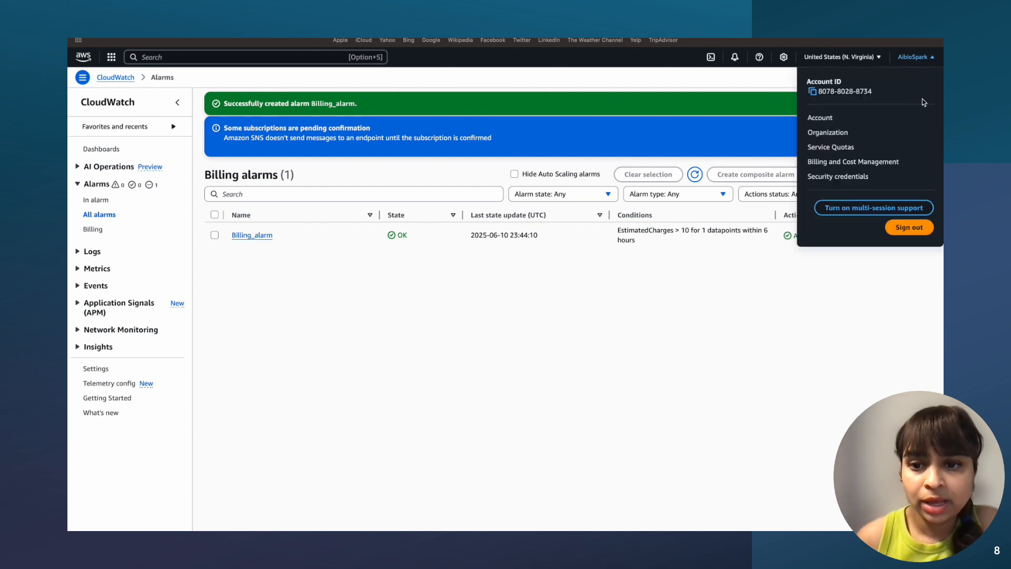
# Sign out, go to the AWS sign-in page, then advance to the 'Quick Tour of AWS Services' slide.
pyautogui.click(909, 228)
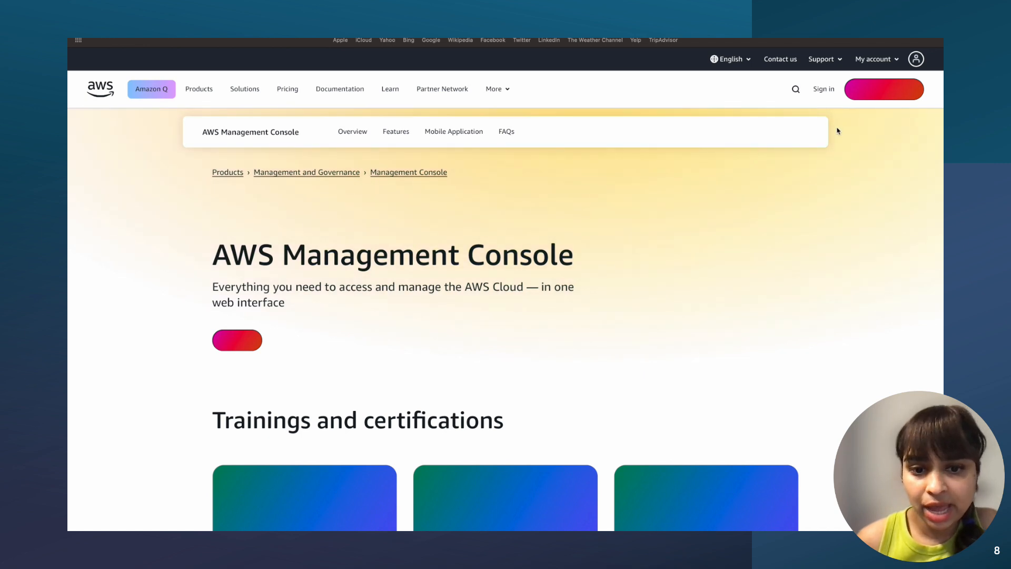
pyautogui.click(821, 90)
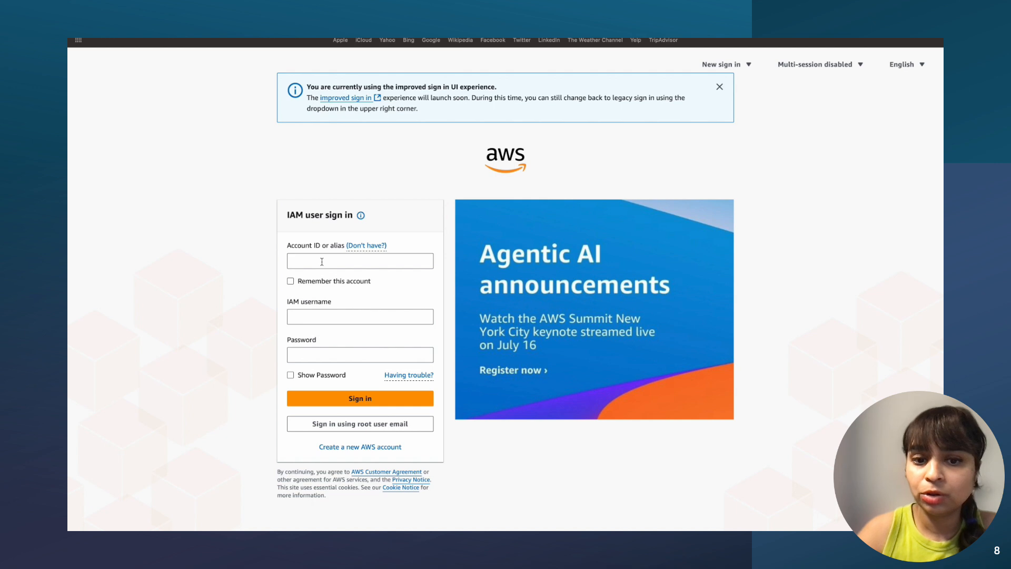
pyautogui.click(322, 261)
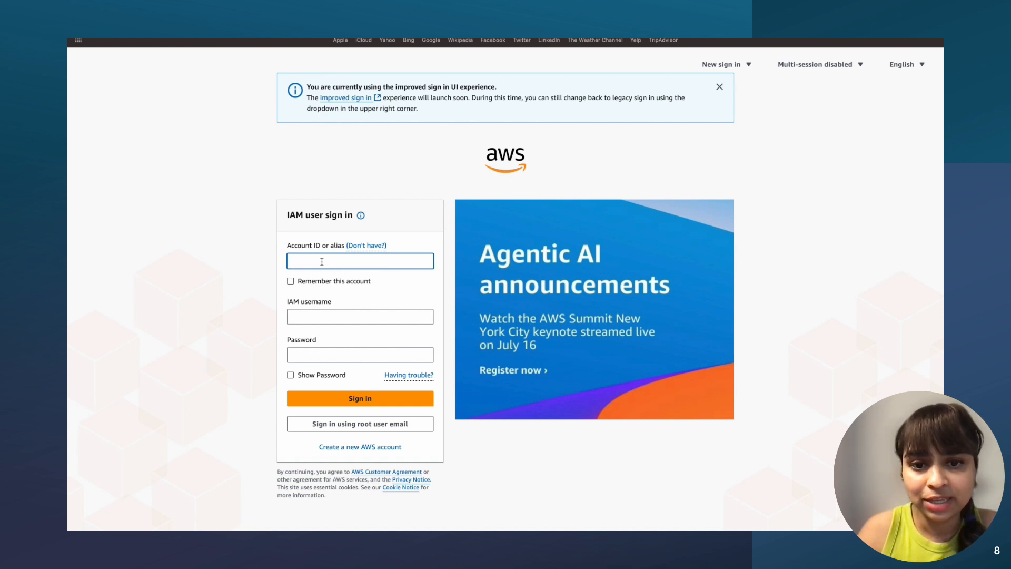
pyautogui.press('Right')
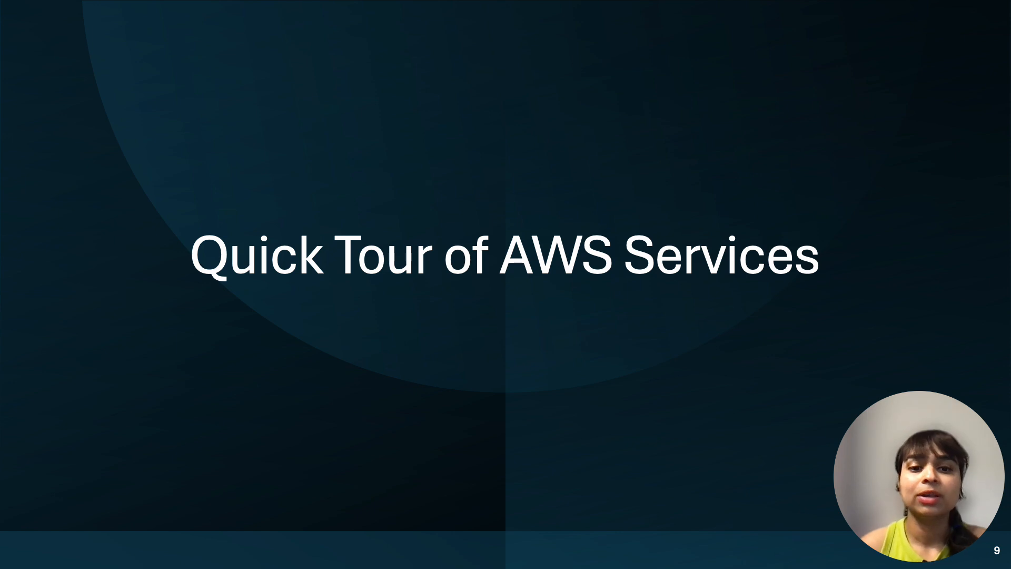